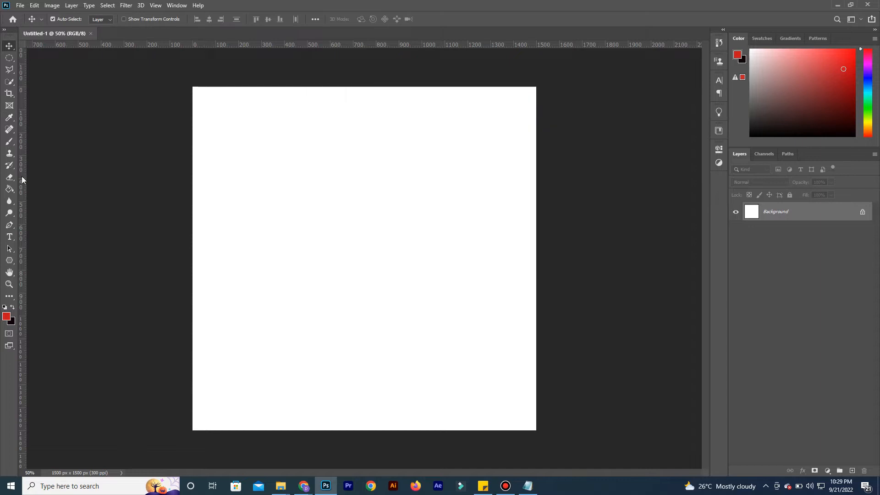
# Create a new layer above the background and fill it with the red foreground colour
pyautogui.click(9, 188)
pyautogui.click(851, 469)
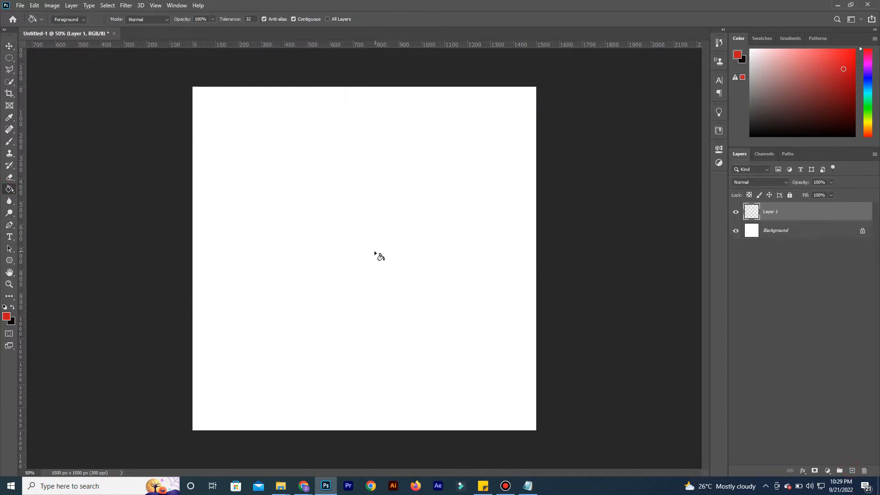
pyautogui.click(383, 267)
# Add a radial red-to-black Gradient Overlay to the red layer with its scale set to 117%
pyautogui.click(802, 470)
pyautogui.click(820, 439)
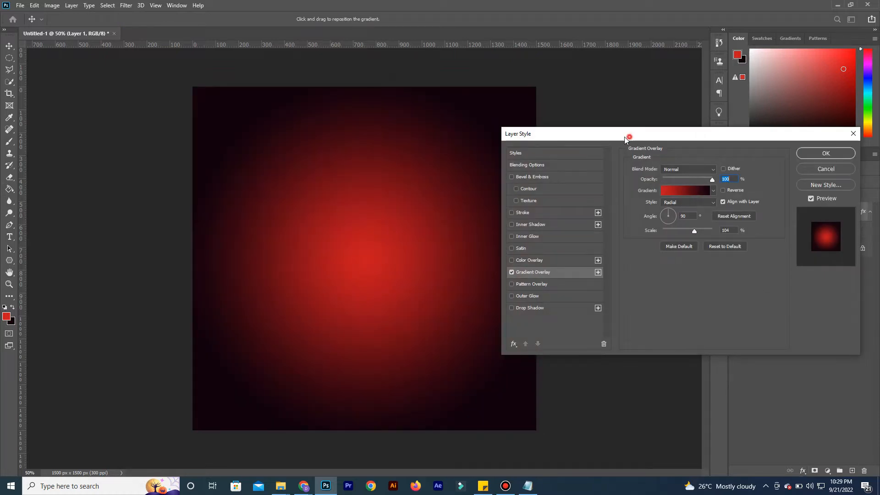
pyautogui.moveTo(626, 139); pyautogui.dragTo(586, 131)
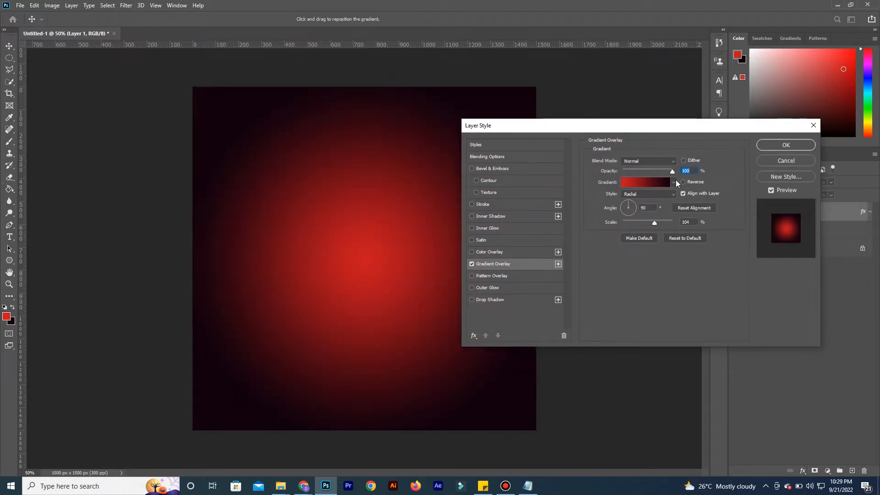
pyautogui.click(673, 182)
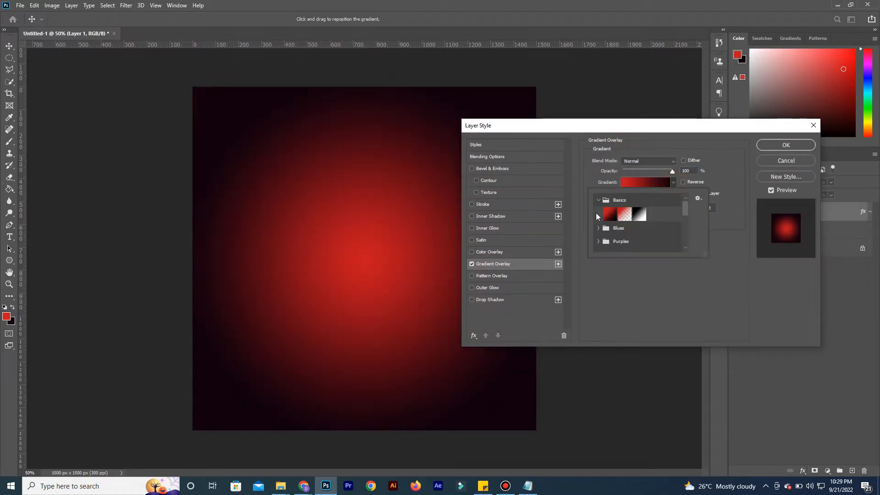
pyautogui.click(673, 182)
pyautogui.moveTo(654, 223); pyautogui.dragTo(660, 225)
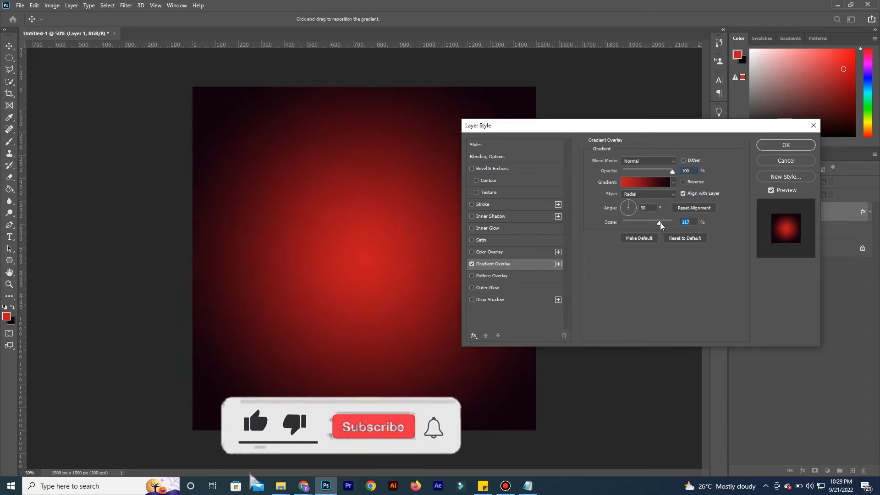
pyautogui.click(785, 144)
# Place the last pizza image from the Images folder, scaled to about 30% and centred in the lower half of the canvas
pyautogui.moveTo(281, 486)
pyautogui.click(46, 451)
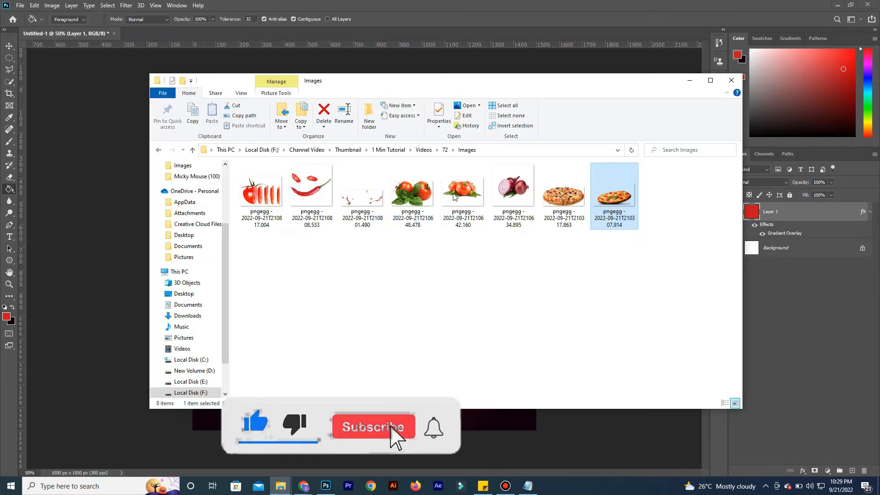
pyautogui.moveTo(614, 192); pyautogui.dragTo(472, 200)
pyautogui.moveTo(420, 244); pyautogui.dragTo(420, 253)
pyautogui.moveTo(535, 174); pyautogui.dragTo(512, 186)
pyautogui.moveTo(426, 266); pyautogui.dragTo(439, 277)
pyautogui.moveTo(526, 200); pyautogui.dragTo(518, 201)
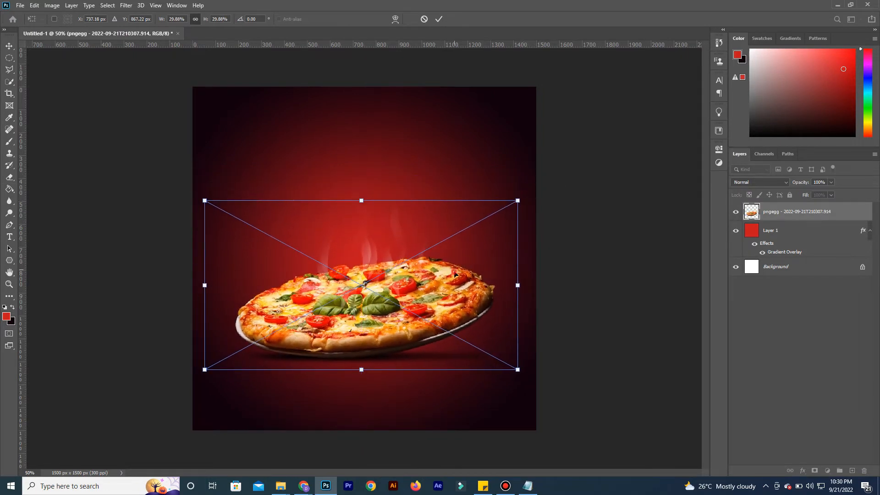
pyautogui.moveTo(455, 274); pyautogui.dragTo(457, 276)
pyautogui.click(438, 18)
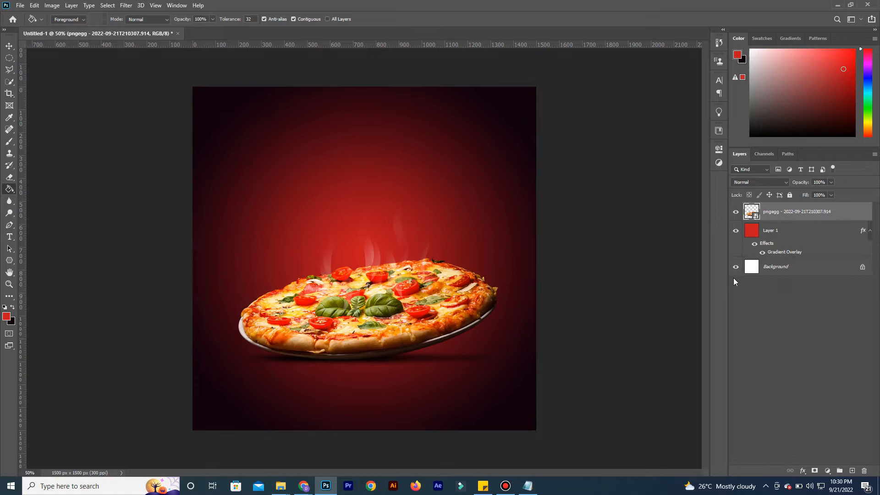
# Add a Brightness/Contrast adjustment clipped to the pizza layer with brightness 18 and contrast 37
pyautogui.click(826, 471)
pyautogui.click(843, 335)
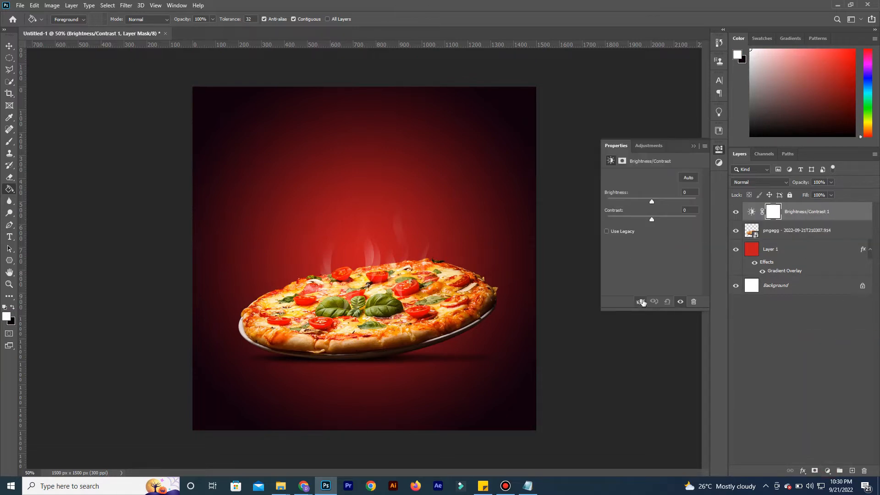
pyautogui.moveTo(652, 202); pyautogui.dragTo(663, 220)
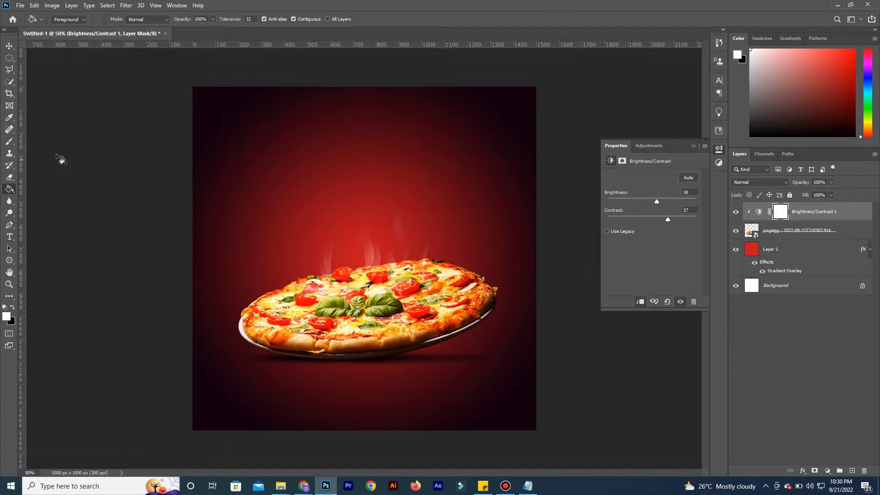
# Create a 100 x 100 px star polygon above the pizza with 25 sides, 20% indent and smooth indents
pyautogui.click(9, 261)
pyautogui.click(46, 287)
pyautogui.click(289, 182)
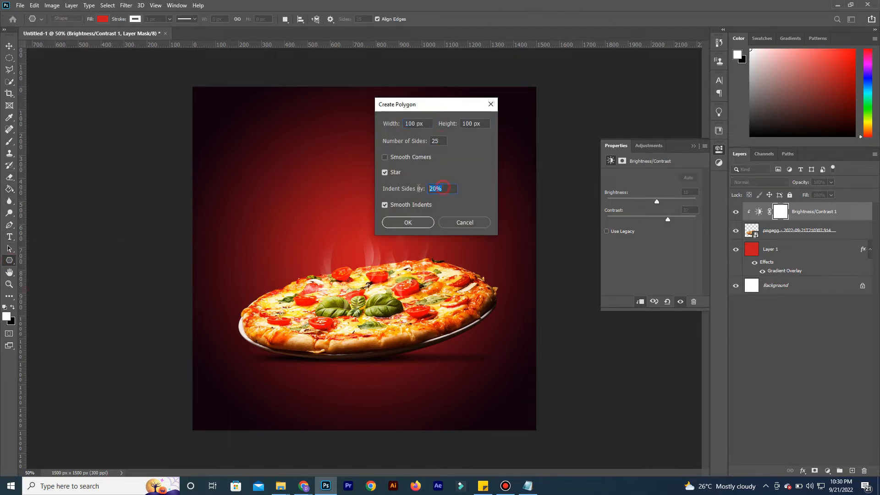
pyautogui.click(398, 224)
# Give the star polygon a white fill and remove its stroke
pyautogui.click(104, 21)
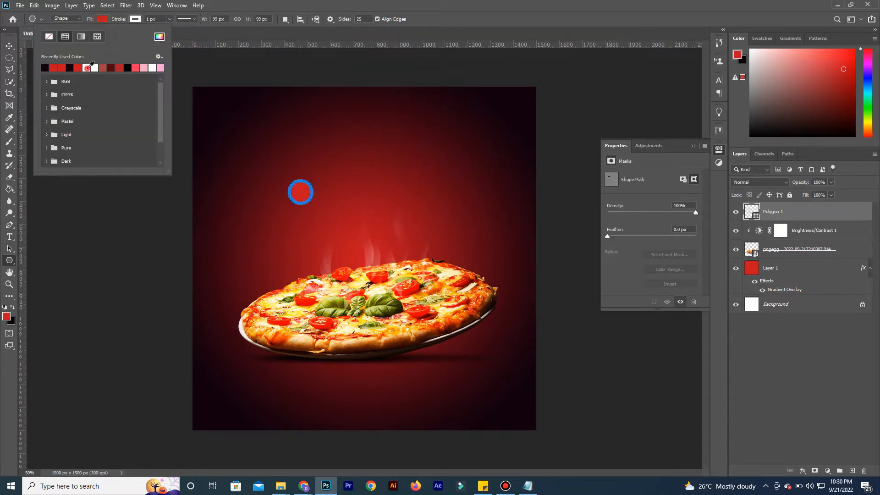
pyautogui.click(94, 68)
pyautogui.click(137, 21)
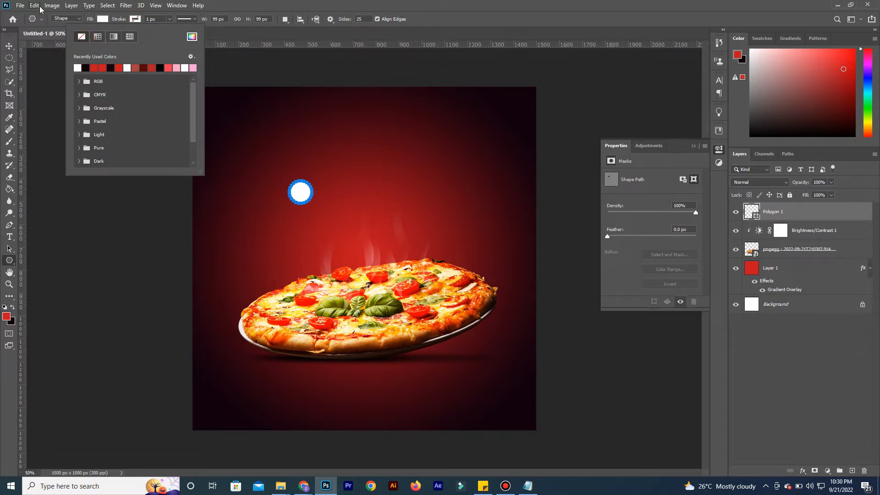
# Transform the white polygon, enlarging it about its centre into a large badge above the pizza
pyautogui.click(35, 5)
pyautogui.click(69, 213)
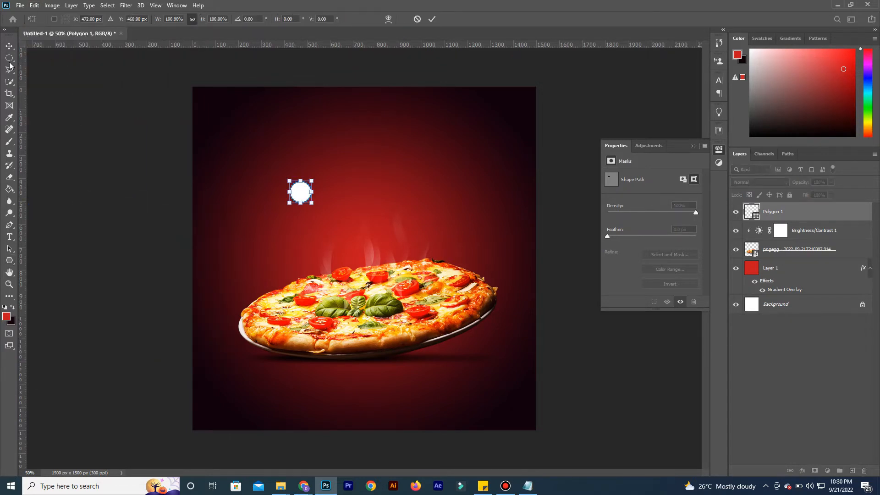
pyautogui.moveTo(330, 209); pyautogui.dragTo(352, 232)
pyautogui.click(8, 46)
pyautogui.click(528, 486)
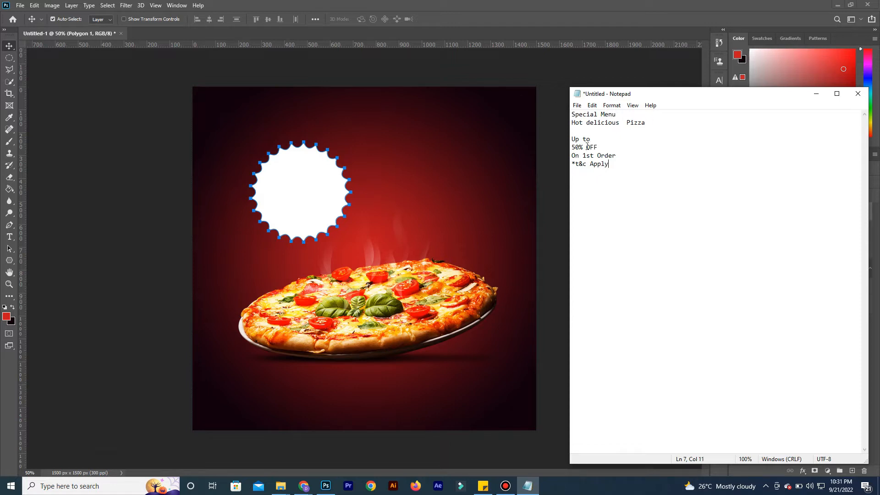
pyautogui.click(499, 5)
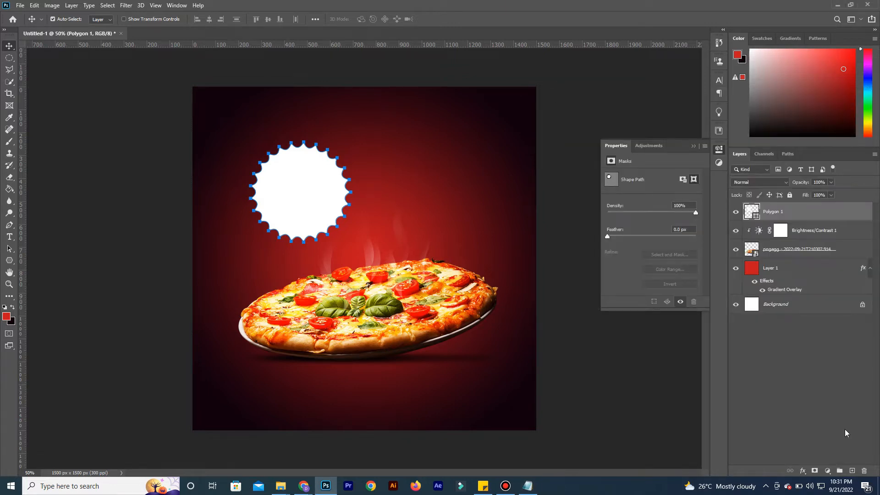
pyautogui.click(851, 470)
pyautogui.press('t')
pyautogui.click(372, 138)
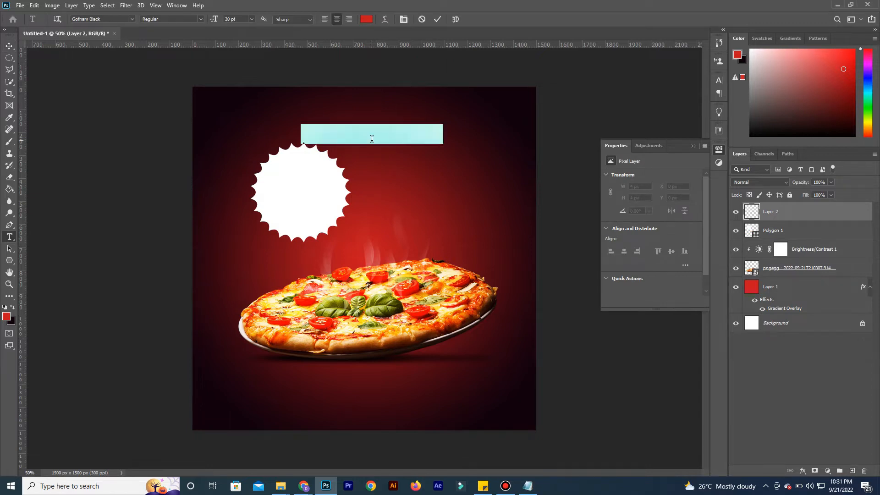
pyautogui.write('50%')
pyautogui.hotkey('ctrl', 'a')
pyautogui.press('Escape')
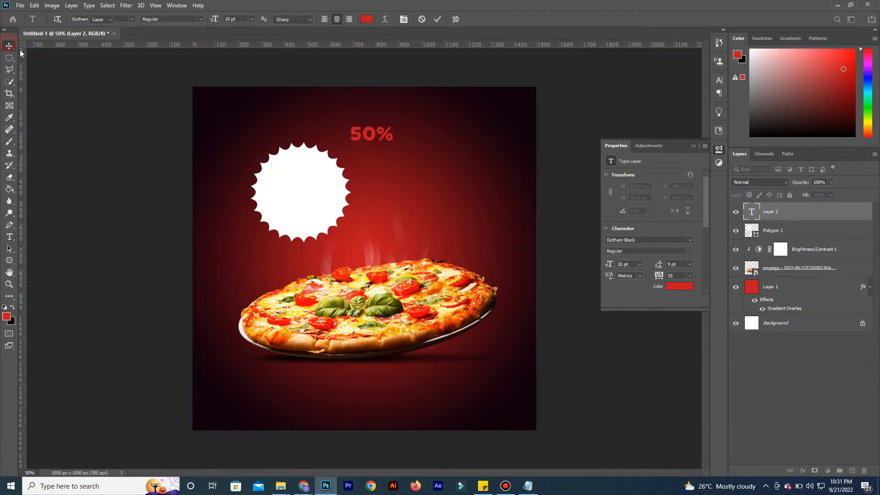
# Add a text layer containing "50%" copied from the Notepad copy and move it onto the white badge
pyautogui.click(383, 142)
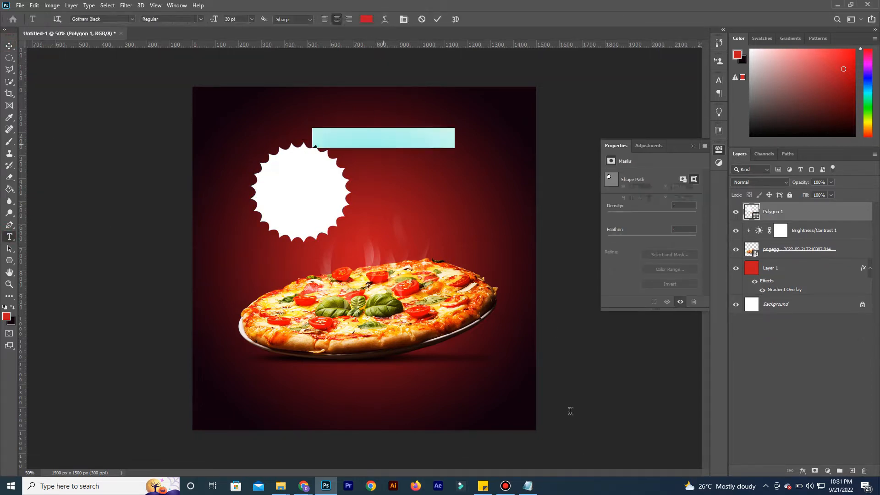
pyautogui.hotkey('alt', 'Tab')
pyautogui.rightClick(580, 147)
pyautogui.click(591, 179)
pyautogui.hotkey('alt', 'Tab')
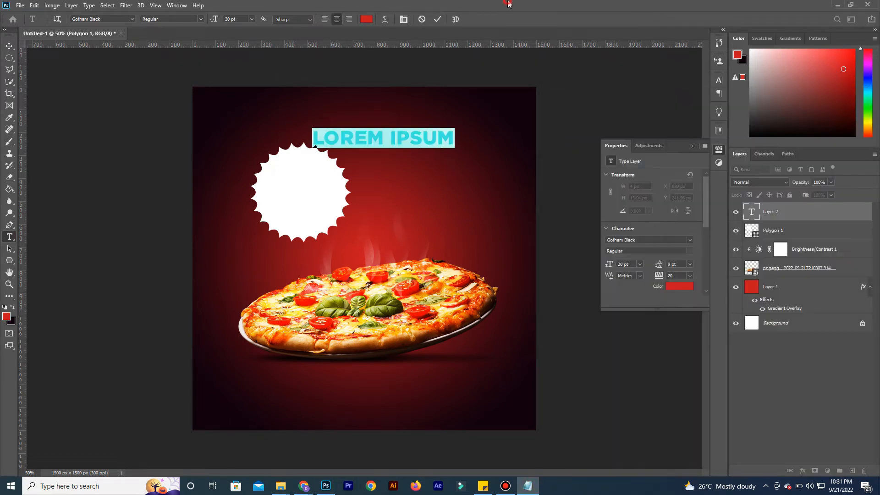
pyautogui.rightClick(374, 138)
pyautogui.click(394, 180)
pyautogui.moveTo(372, 119); pyautogui.dragTo(277, 194)
# Set the 50% text colour to a near-black sampled from the edge of the background gradient
pyautogui.click(366, 19)
pyautogui.click(223, 99)
pyautogui.click(527, 107)
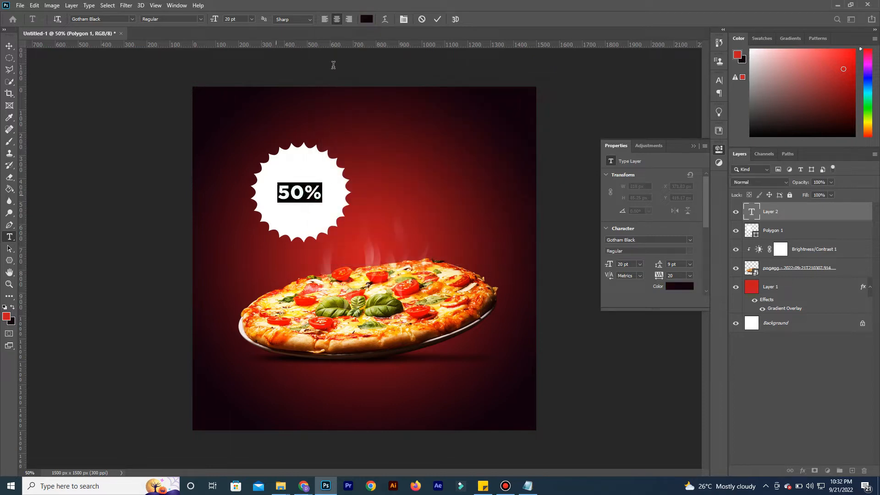
# Set the 50% text colour to dark red 3f0610, sampled from the background just above the badge
pyautogui.click(366, 19)
pyautogui.click(294, 118)
pyautogui.moveTo(295, 119); pyautogui.dragTo(291, 132)
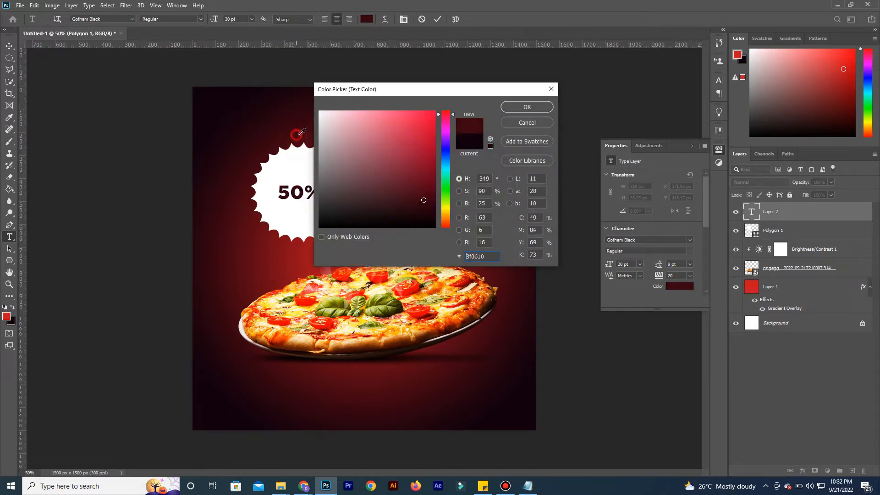
pyautogui.click(513, 107)
pyautogui.click(10, 49)
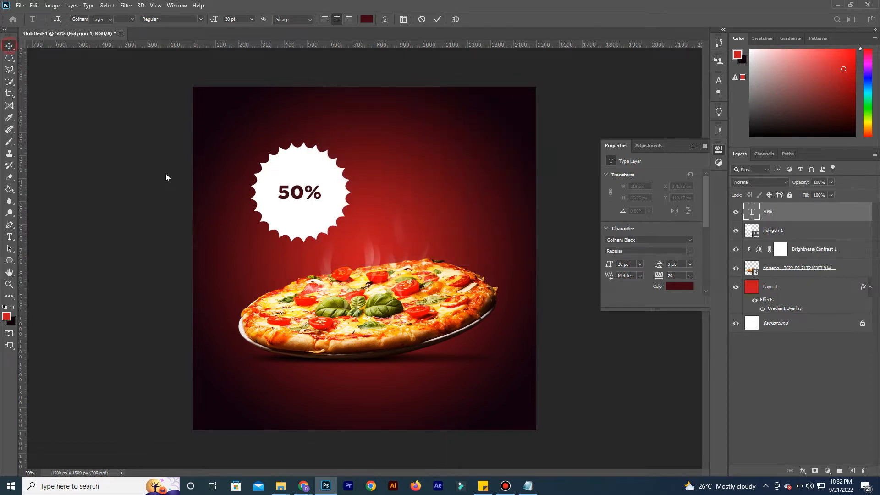
# Shift the 50% text horizontally by about 5 px to centre it in the badge
pyautogui.hotkey('ctrl', '+')
pyautogui.hotkey('ctrl', '+')
pyautogui.hotkey('ctrl', '+')
pyautogui.hotkey('ctrl', '-')
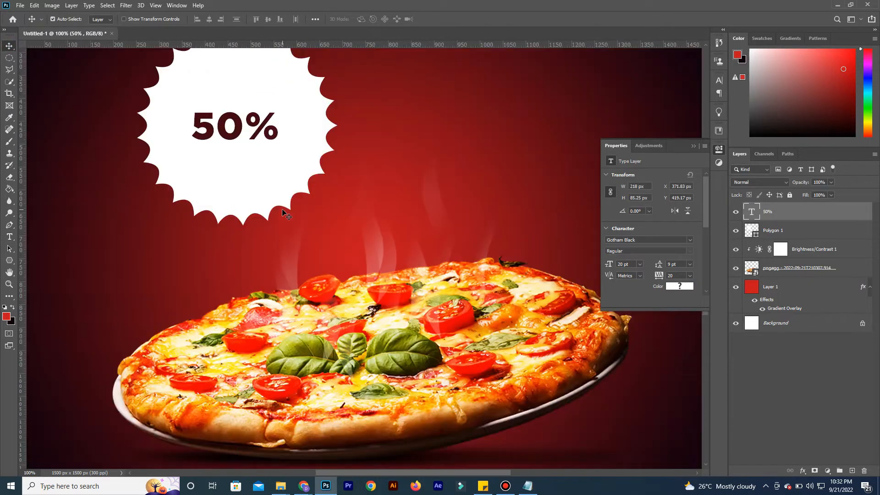
pyautogui.moveTo(297, 187); pyautogui.dragTo(343, 263)
pyautogui.click(718, 149)
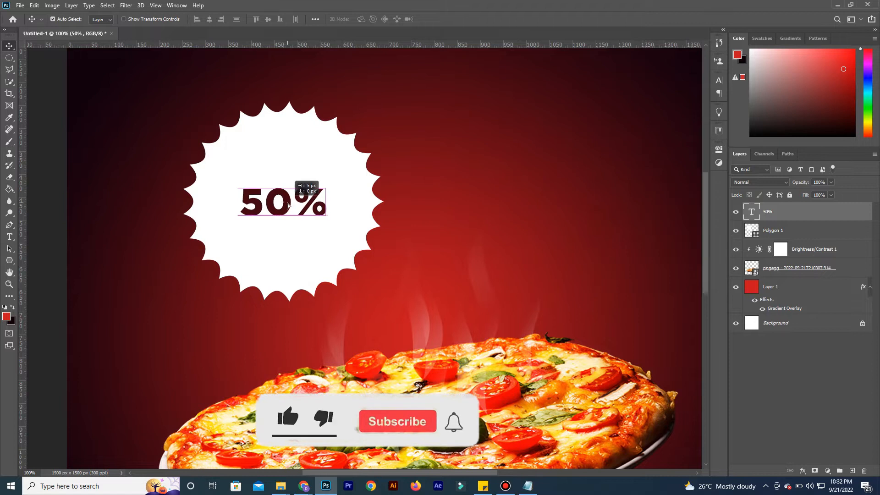
# Switch to Notepad and copy the word "OFF" from the offer line
pyautogui.click(526, 486)
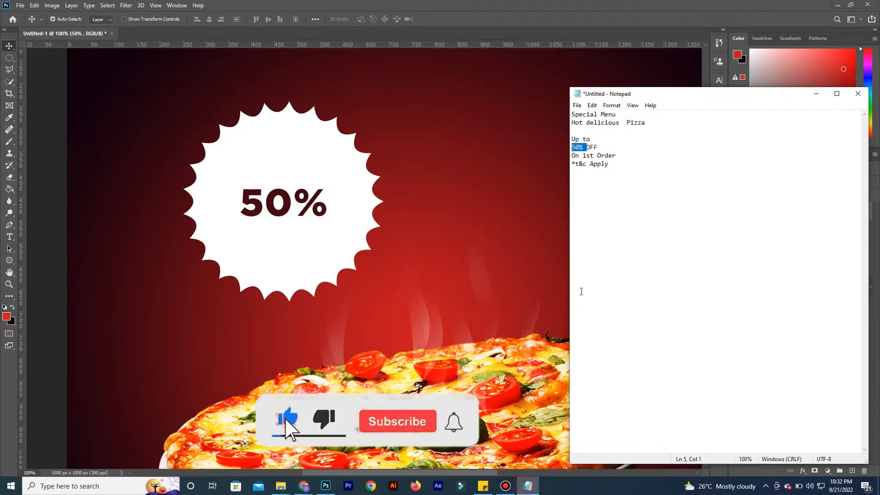
pyautogui.rightClick(595, 143)
pyautogui.click(593, 144)
pyautogui.doubleClick(591, 146)
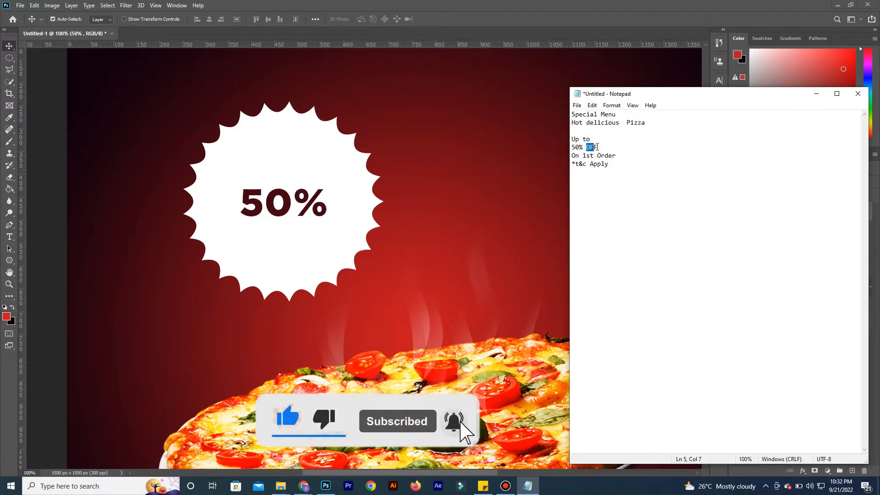
pyautogui.rightClick(592, 145)
pyautogui.click(608, 175)
# Duplicate the 50% text just below the original and replace the copy's wording with the copied "OFF"
pyautogui.click(289, 203)
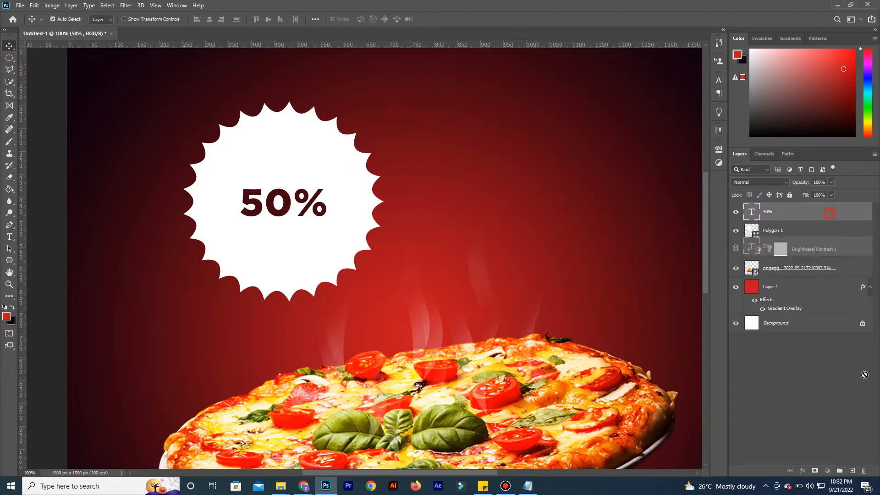
pyautogui.hotkey('ctrl', 'j')
pyautogui.moveTo(289, 204); pyautogui.dragTo(333, 235)
pyautogui.doubleClick(288, 236)
pyautogui.rightClick(282, 226)
pyautogui.click(321, 270)
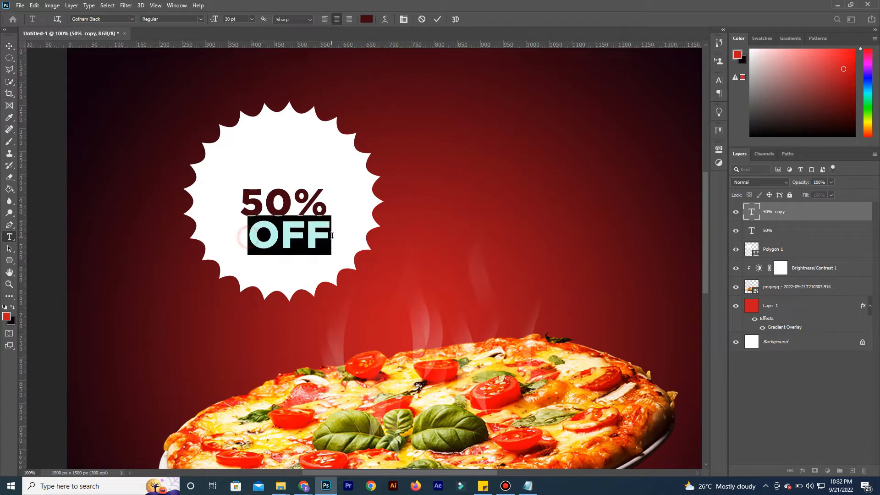
# Align the OFF text under 50% and adjust its font size so both lines have about the same width
pyautogui.moveTo(289, 155); pyautogui.dragTo(281, 161)
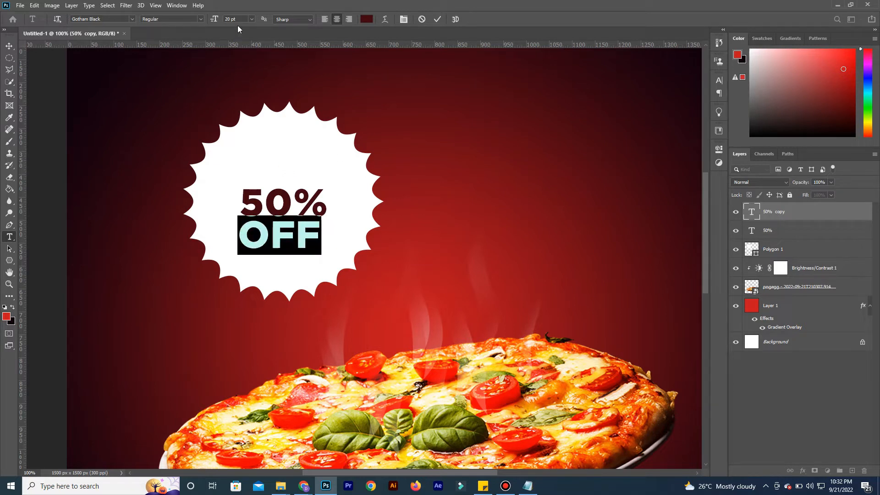
pyautogui.press('Return')
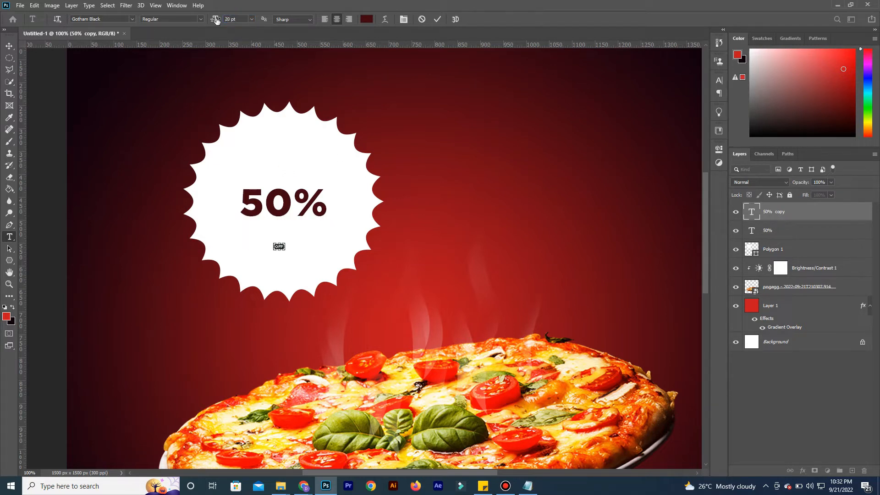
pyautogui.press('Return')
pyautogui.moveTo(219, 20); pyautogui.dragTo(222, 20)
pyautogui.moveTo(279, 140); pyautogui.dragTo(281, 143)
pyautogui.hotkey('ctrl', 'Return')
pyautogui.press('v')
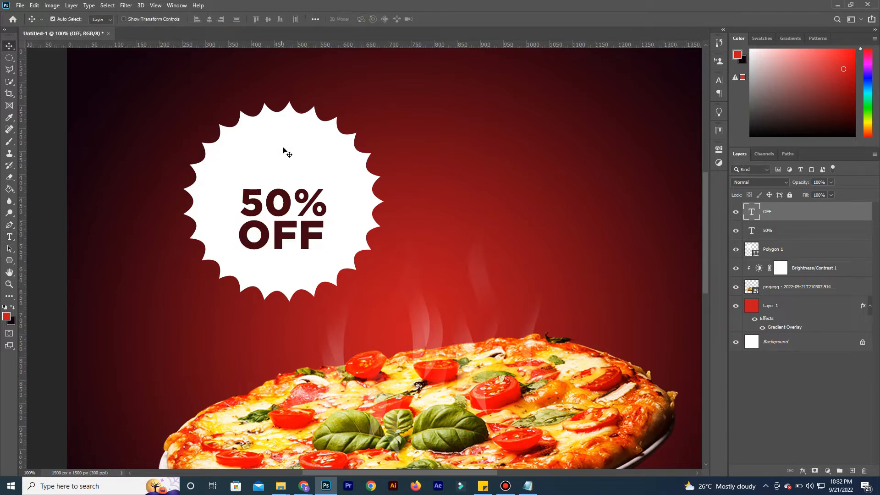
# Duplicate the 50% text above the original and replace the copy's wording with "Up to" from the Notepad copy
pyautogui.moveTo(294, 209); pyautogui.dragTo(289, 178)
pyautogui.doubleClick(289, 176)
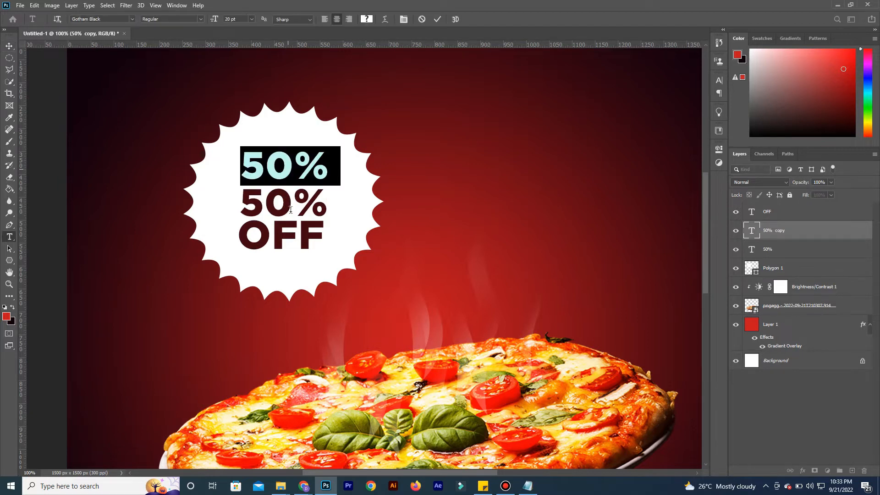
pyautogui.click(529, 487)
pyautogui.rightClick(580, 141)
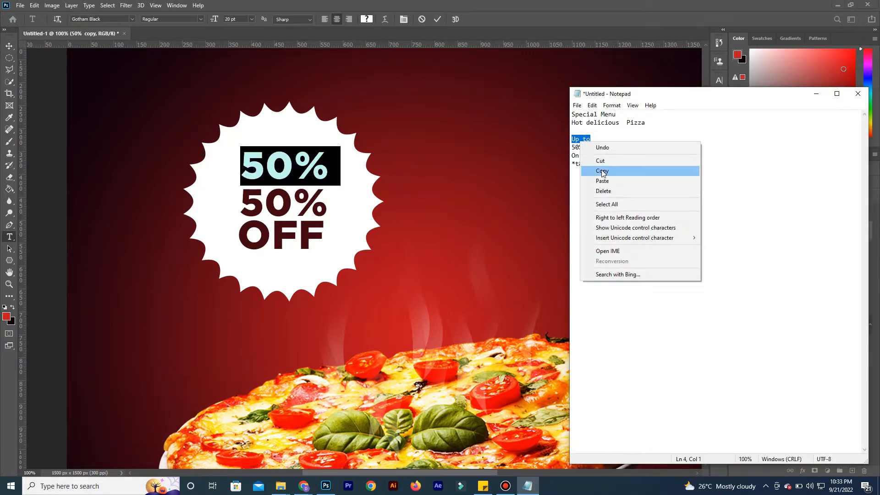
pyautogui.click(601, 171)
pyautogui.click(265, 127)
pyautogui.rightClick(254, 156)
pyautogui.click(272, 189)
# Change the font of the UP TO text to Gotham Light
pyautogui.moveTo(353, 165); pyautogui.dragTo(229, 171)
pyautogui.click(718, 81)
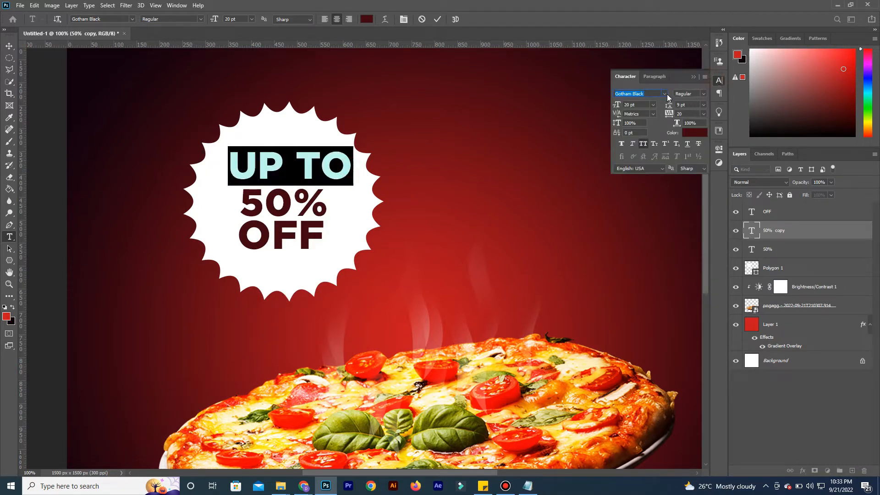
pyautogui.click(641, 93)
pyautogui.press('BackSpace')
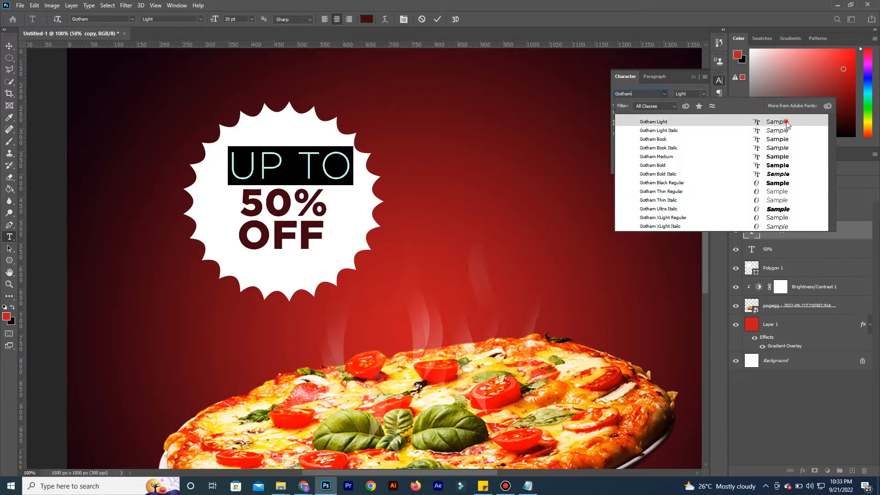
pyautogui.press('Escape')
pyautogui.click(437, 19)
pyautogui.press('v')
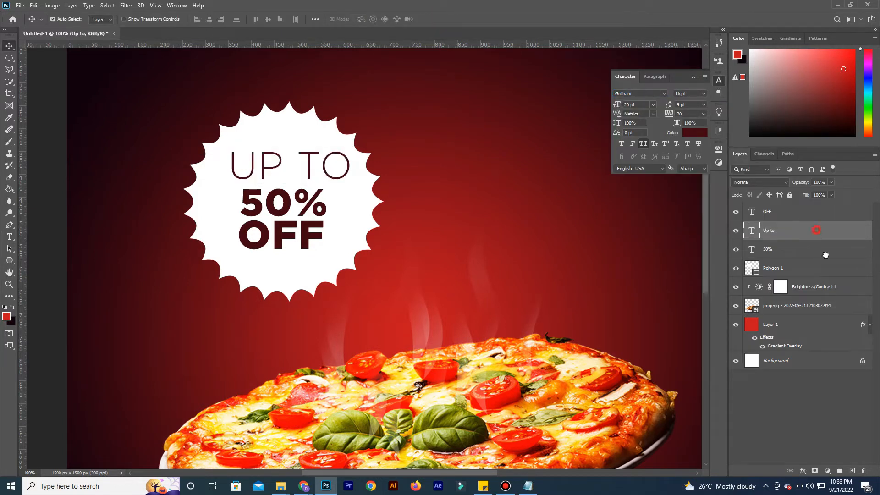
# Duplicate the UP TO text below OFF and replace the copy's wording with "On 1st Order" copied from Notepad
pyautogui.hotkey('ctrl', 'j')
pyautogui.moveTo(314, 165); pyautogui.dragTo(315, 243)
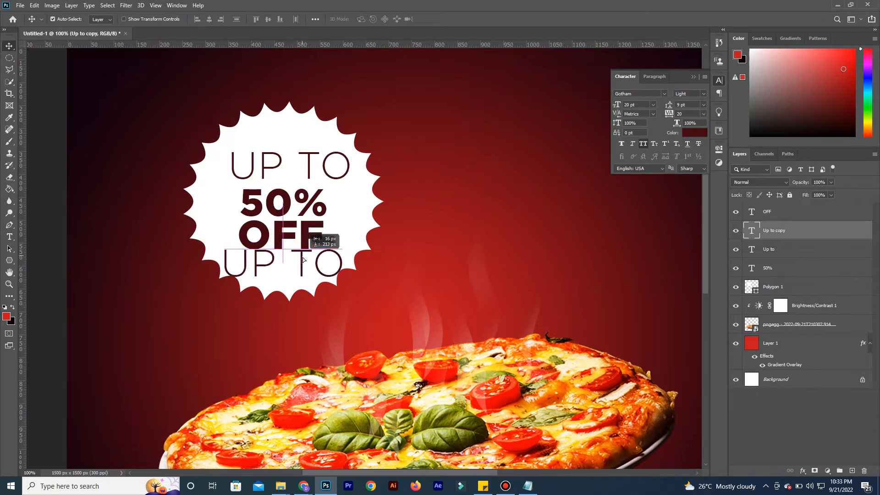
pyautogui.doubleClick(304, 256)
pyautogui.click(527, 486)
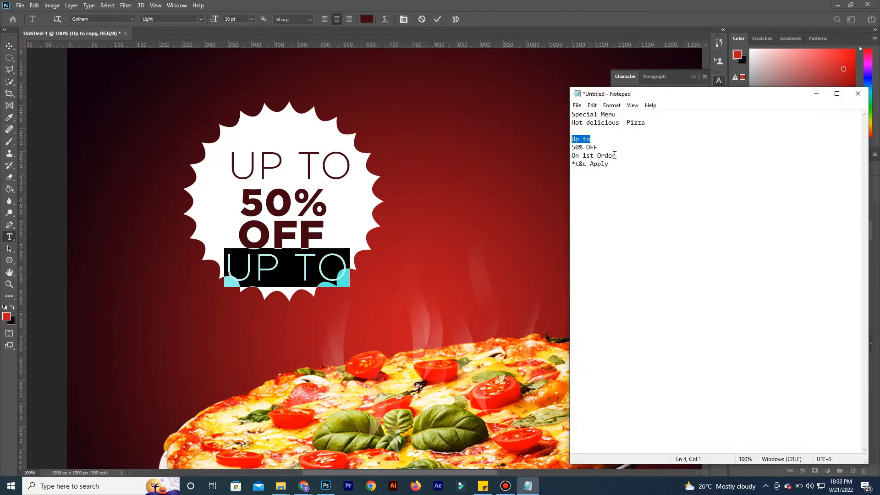
pyautogui.rightClick(586, 156)
pyautogui.click(608, 185)
pyautogui.click(326, 486)
pyautogui.rightClick(296, 255)
pyautogui.click(316, 293)
# Reduce the ON 1ST ORDER text to about 5 pt and place it just below OFF
pyautogui.moveTo(437, 263); pyautogui.dragTo(110, 272)
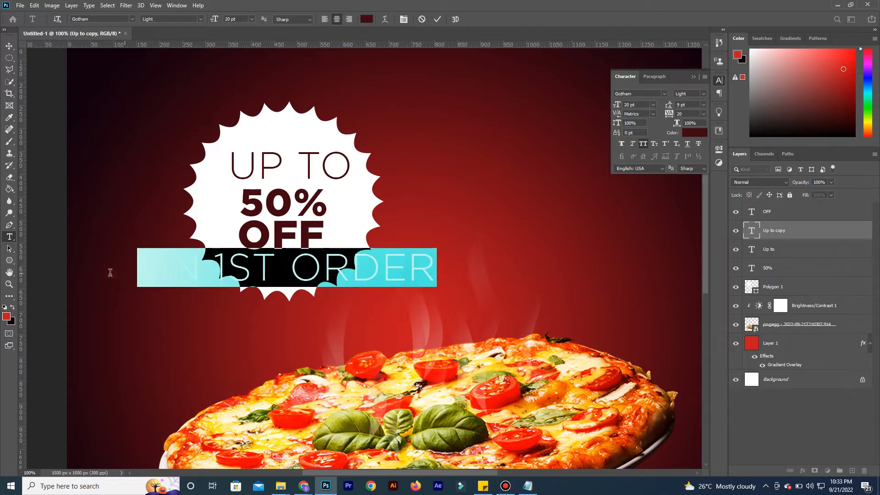
pyautogui.moveTo(202, 26); pyautogui.dragTo(195, 51)
pyautogui.moveTo(287, 244); pyautogui.dragTo(287, 230)
# Try superscript on the "ST" in the ON 1ST ORDER text
pyautogui.click(282, 263)
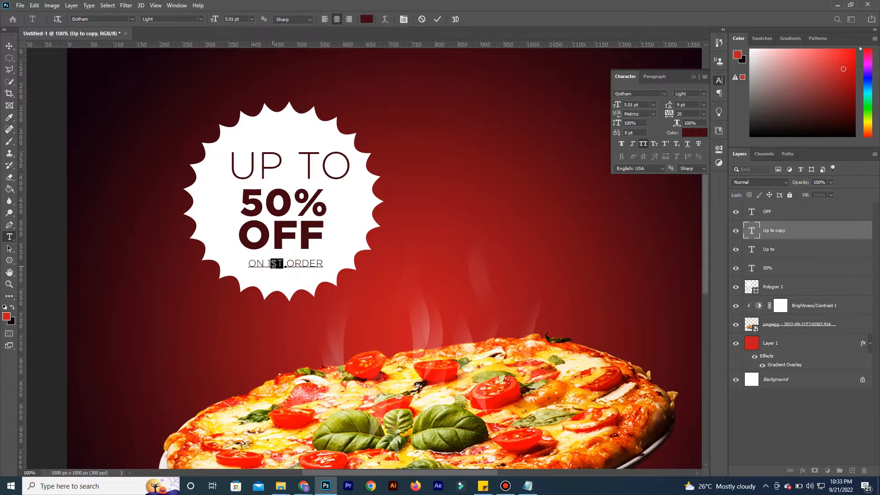
pyautogui.click(667, 144)
pyautogui.moveTo(286, 264); pyautogui.dragTo(319, 264)
pyautogui.click(278, 264)
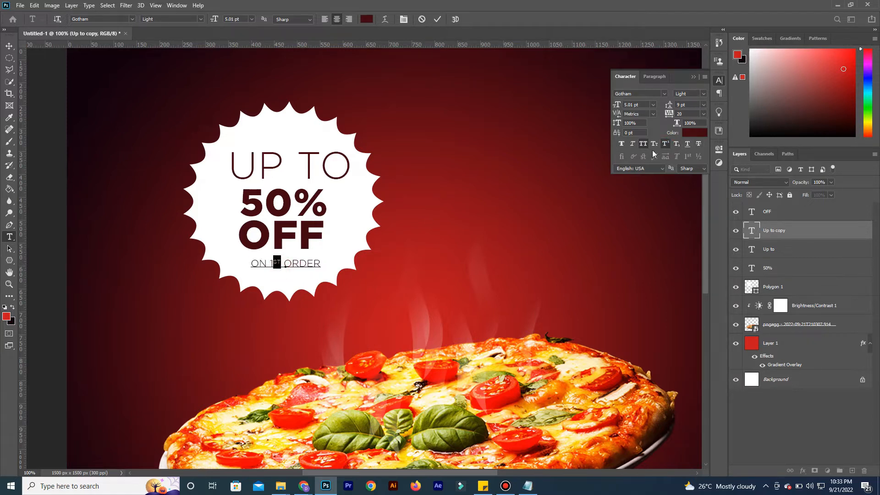
pyautogui.click(666, 145)
# Set the whole ON 1ST ORDER text to 7 pt
pyautogui.moveTo(250, 263); pyautogui.dragTo(316, 260)
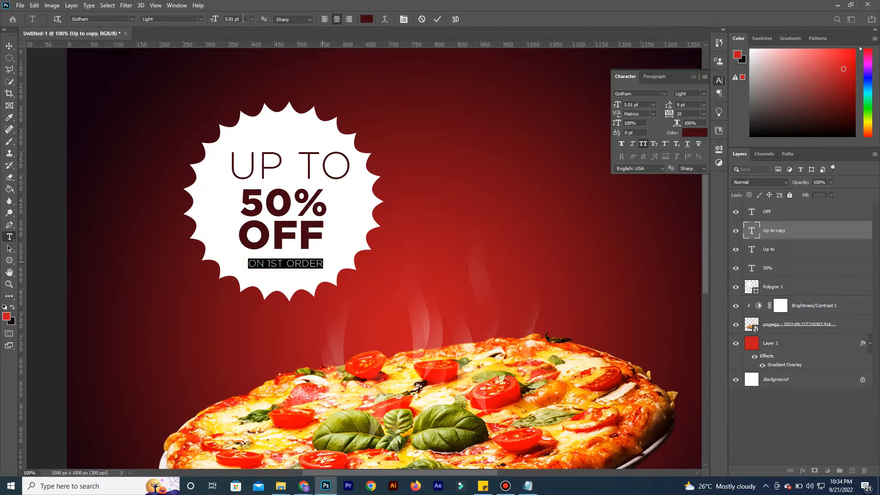
pyautogui.press('Return')
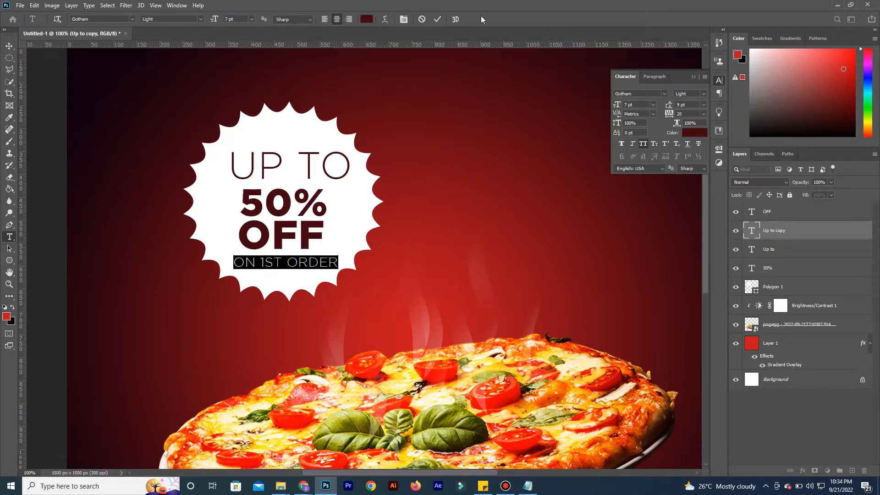
pyautogui.click(440, 18)
pyautogui.press('v')
# Duplicate the ON 1ST ORDER text directly below it and replace the copy's wording with "*t&c Apply" cut from Notepad
pyautogui.moveTo(819, 235); pyautogui.dragTo(852, 471)
pyautogui.moveTo(298, 263); pyautogui.dragTo(301, 276)
pyautogui.doubleClick(301, 275)
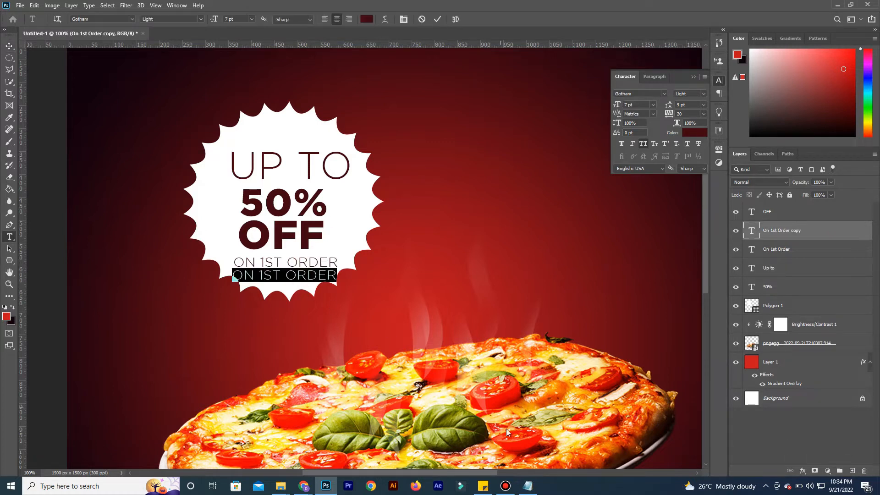
pyautogui.click(527, 485)
pyautogui.moveTo(609, 163); pyautogui.dragTo(571, 164)
pyautogui.rightClick(583, 165)
pyautogui.click(602, 184)
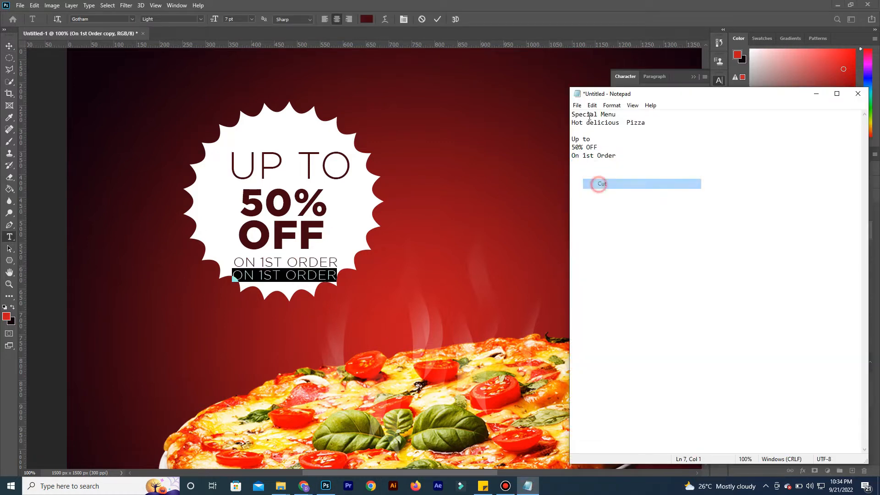
pyautogui.click(323, 312)
pyautogui.rightClick(285, 278)
pyautogui.click(301, 309)
pyautogui.click(8, 46)
# Move the UP TO text higher in the badge to leave more space above 50%
pyautogui.click(9, 284)
pyautogui.moveTo(280, 211); pyautogui.dragTo(315, 184)
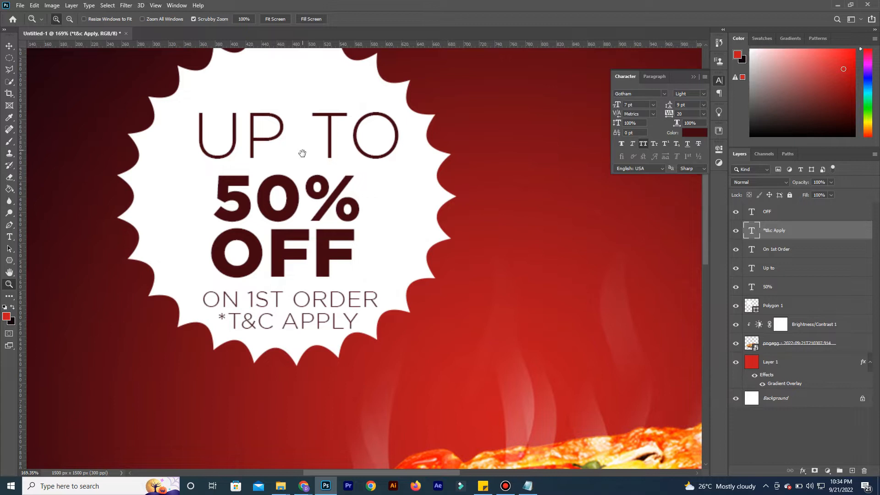
pyautogui.moveTo(302, 149); pyautogui.dragTo(302, 209)
pyautogui.click(9, 46)
pyautogui.moveTo(416, 253); pyautogui.dragTo(407, 274)
pyautogui.moveTo(363, 211); pyautogui.dragTo(357, 189)
pyautogui.click(321, 259)
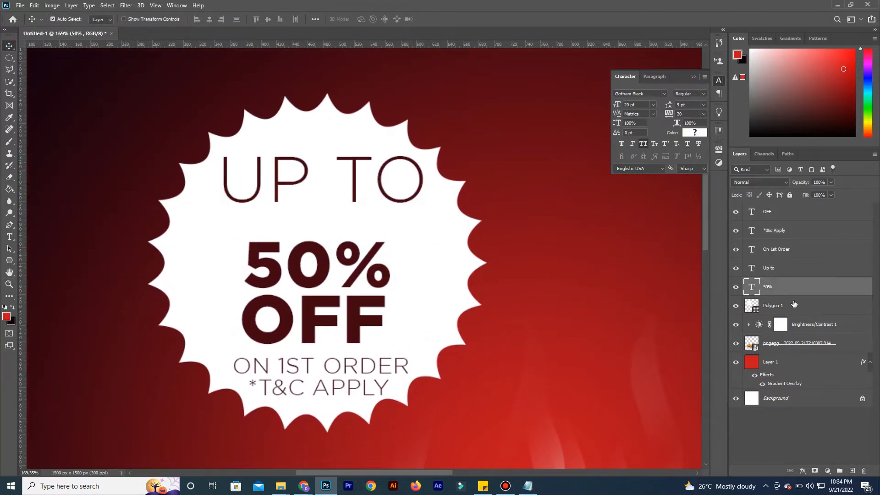
# Delete the separate OFF text layer and append "OFF", copied from Notepad, to the 50% text
pyautogui.click(782, 211)
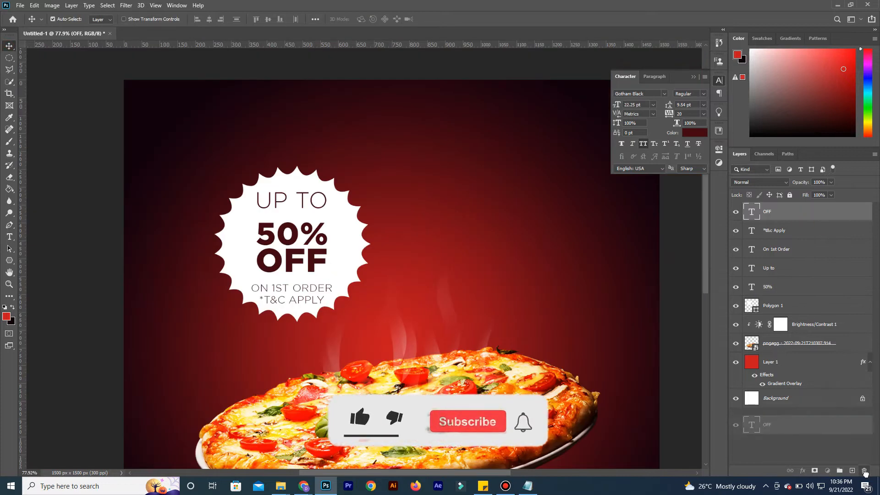
pyautogui.doubleClick(330, 237)
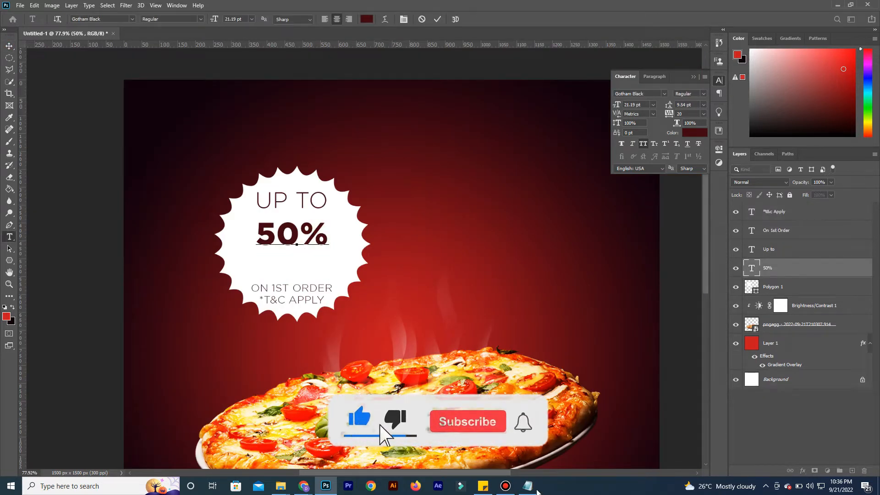
pyautogui.click(528, 486)
pyautogui.doubleClick(591, 147)
pyautogui.rightClick(590, 147)
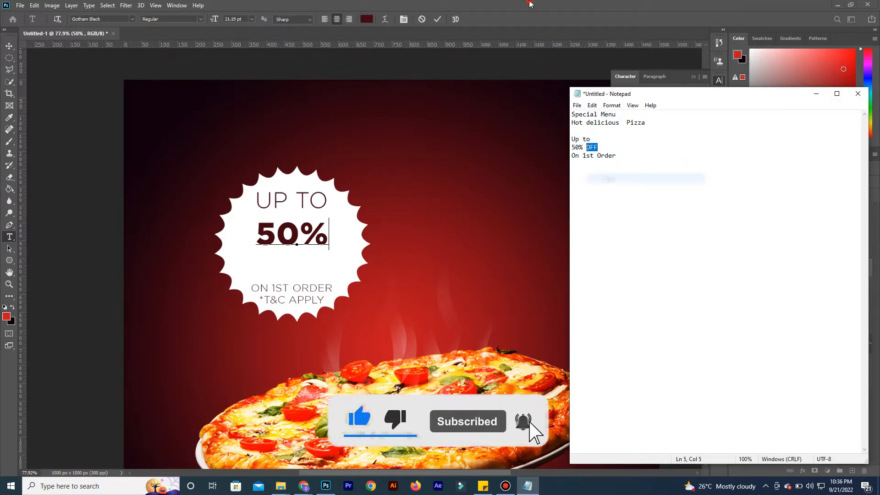
pyautogui.click(613, 175)
pyautogui.hotkey('alt', 'Tab')
pyautogui.hotkey('ctrl', 'v')
# Try a smaller font size of 13.19 pt for the word OFF beside 50%
pyautogui.hotkey('ctrl', 'shift', 'Left')
pyautogui.moveTo(617, 106); pyautogui.dragTo(616, 110)
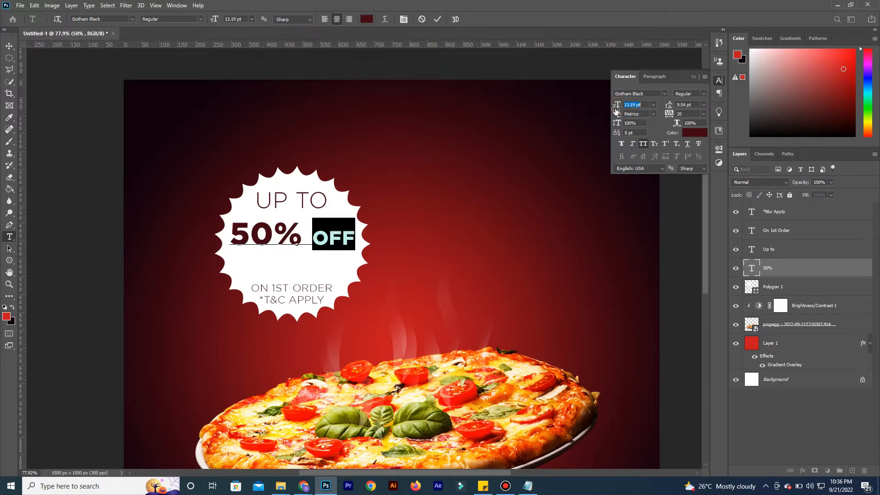
pyautogui.hotkey('ctrl', 'z')
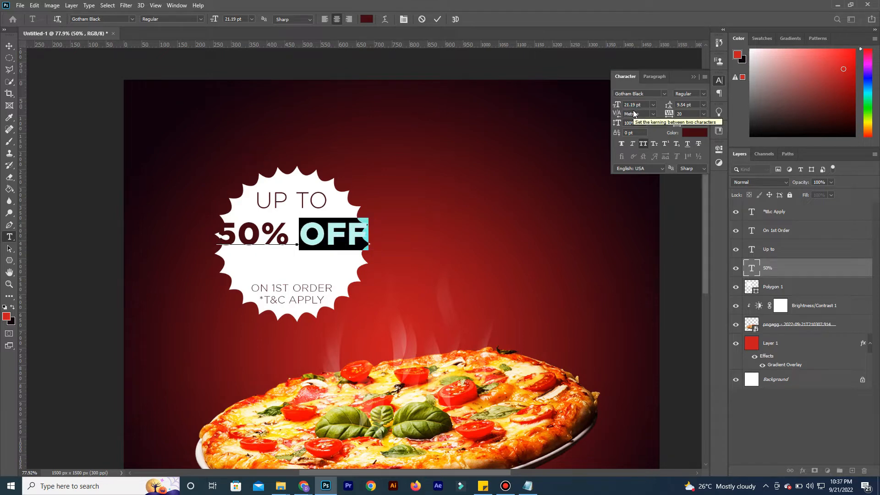
# Move the 50% OFF text slightly down in the badge and set its font size to 18 pt
pyautogui.hotkey('ctrl', 'Return')
pyautogui.press('v')
pyautogui.moveTo(261, 235); pyautogui.dragTo(271, 249)
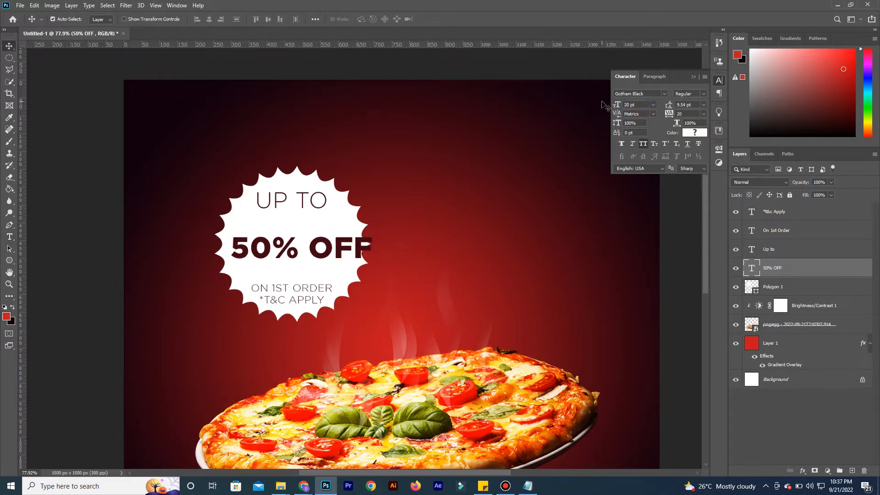
pyautogui.write('18')
pyautogui.press('Return')
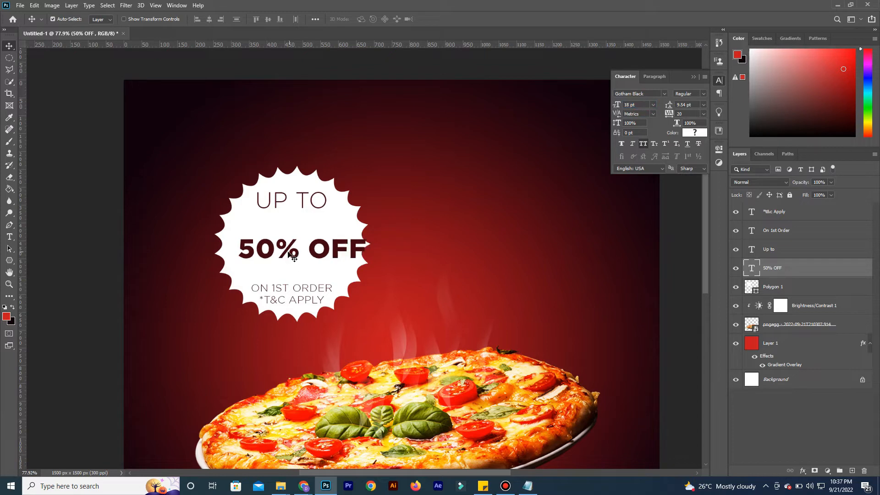
# Center 50% OFF in the badge and bring UP TO and the two lower text lines close to it
pyautogui.scroll(3, 293, 258)
pyautogui.moveTo(291, 254); pyautogui.dragTo(265, 238)
pyautogui.moveTo(315, 177); pyautogui.dragTo(304, 235)
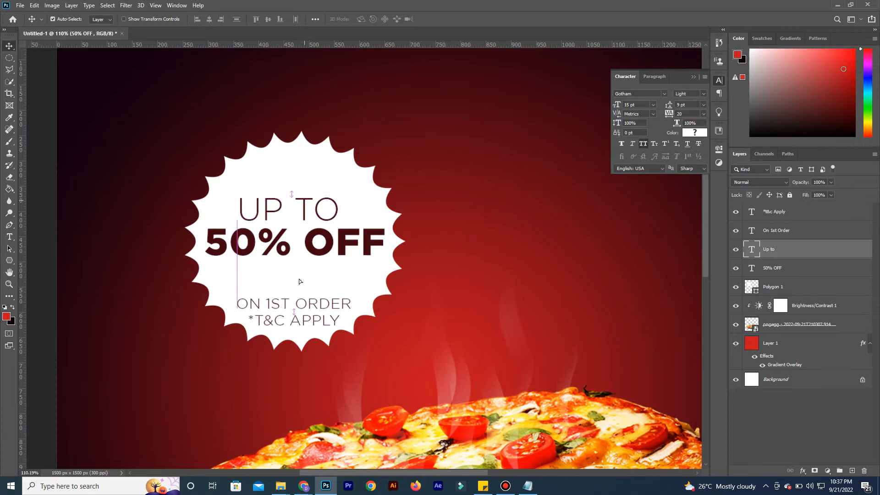
pyautogui.click(311, 303)
pyautogui.keyDown('shift'); pyautogui.click(305, 321); pyautogui.keyUp('shift')
pyautogui.moveTo(304, 320); pyautogui.dragTo(301, 289)
# Try to resize the white badge shape around the text with Free Transform
pyautogui.click(363, 203)
pyautogui.hotkey('ctrl', 't')
pyautogui.moveTo(294, 132); pyautogui.dragTo(295, 152)
pyautogui.press('Return')
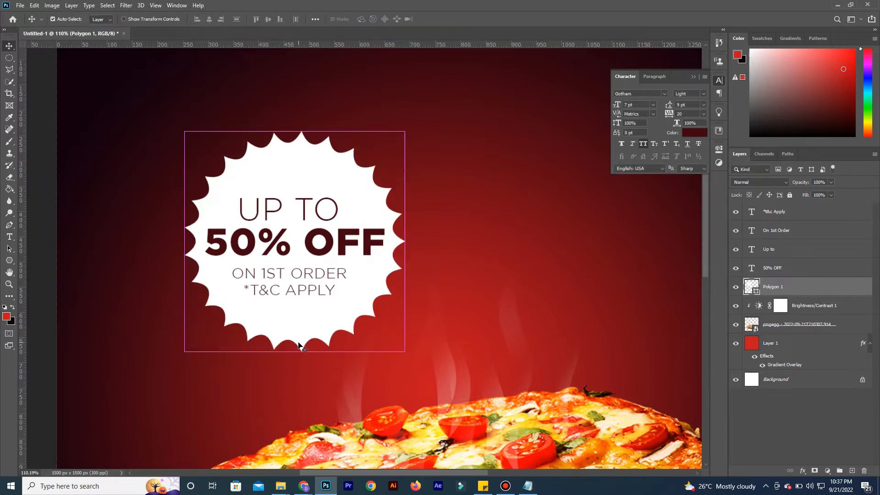
# Select the badge shape with its four text layers and scale them down together about their center
pyautogui.hotkey('ctrl', '-')
pyautogui.hotkey('ctrl', '-')
pyautogui.keyDown('shift'); pyautogui.click(790, 223); pyautogui.keyUp('shift')
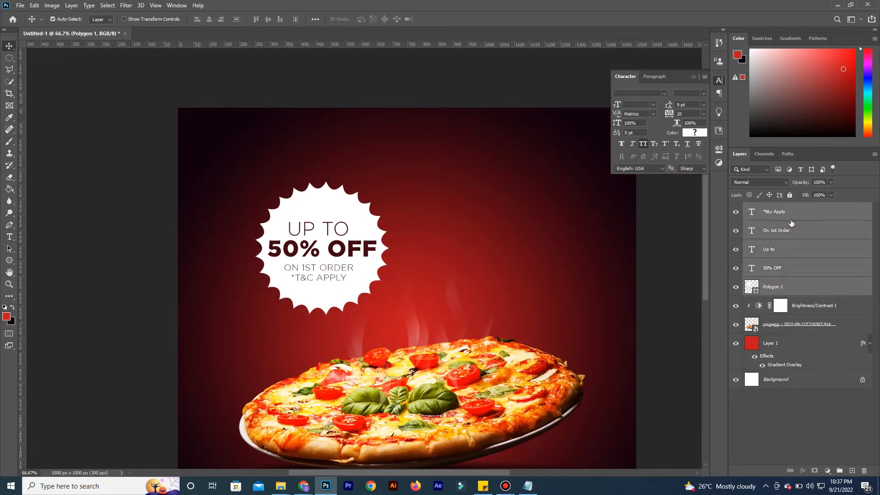
pyautogui.click(34, 5)
pyautogui.click(69, 205)
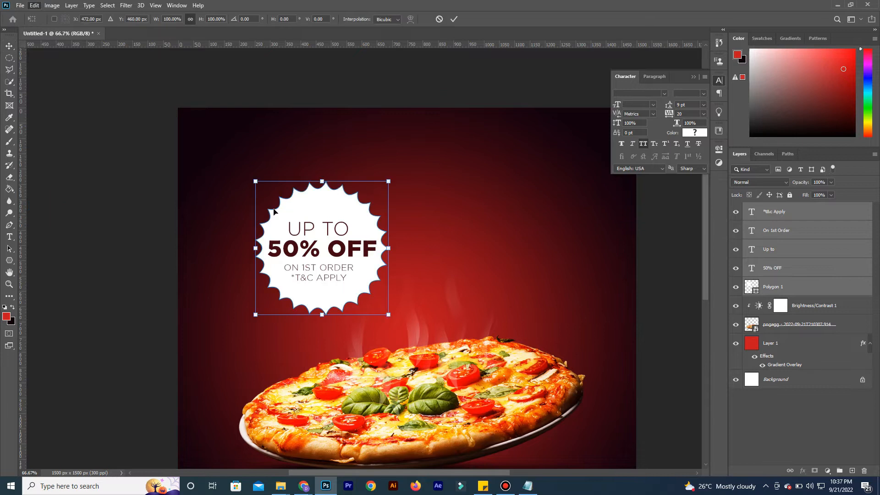
pyautogui.moveTo(389, 182); pyautogui.dragTo(373, 200)
pyautogui.press('Return')
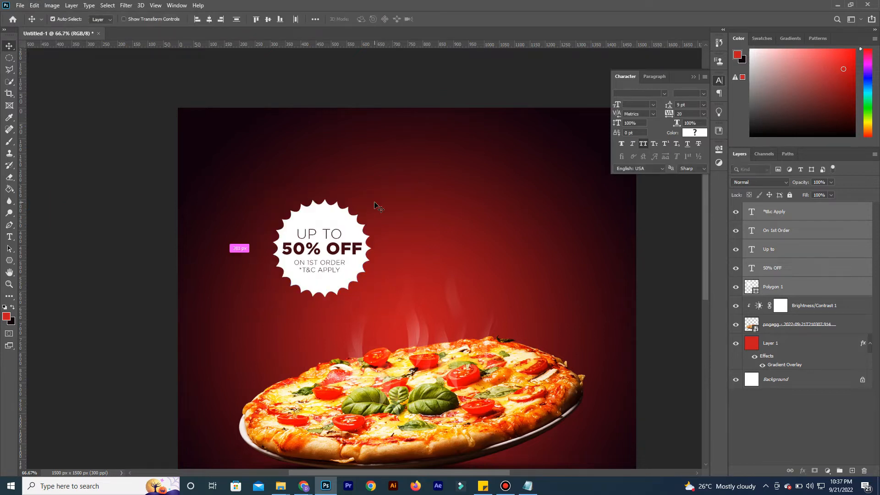
# Set the font size of the ON 1ST ORDER and *T&C APPLY texts to 7 pt
pyautogui.hotkey('ctrl', '+')
pyautogui.click(353, 210)
pyautogui.click(324, 277)
pyautogui.keyDown('shift'); pyautogui.click(322, 287); pyautogui.keyUp('shift')
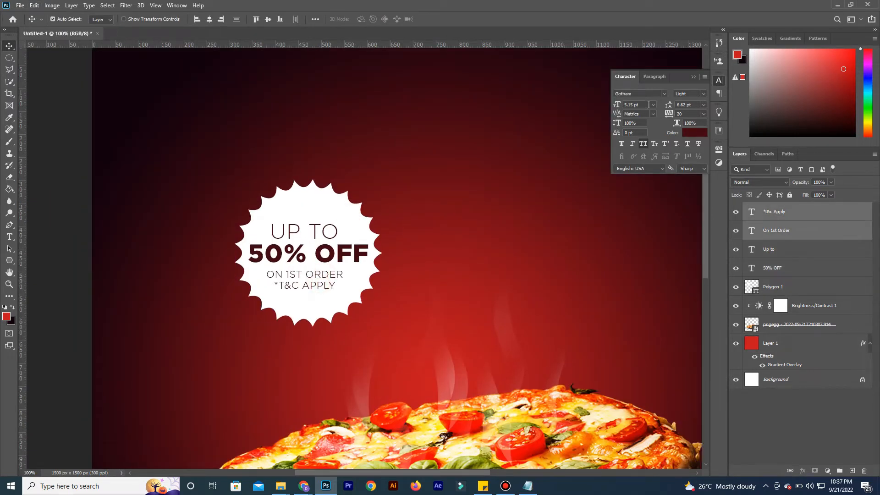
pyautogui.press('Return')
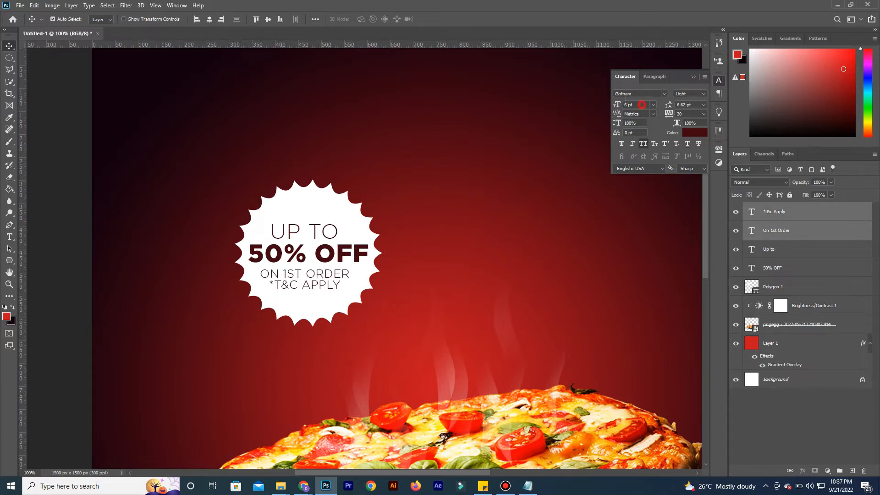
pyautogui.press('Return')
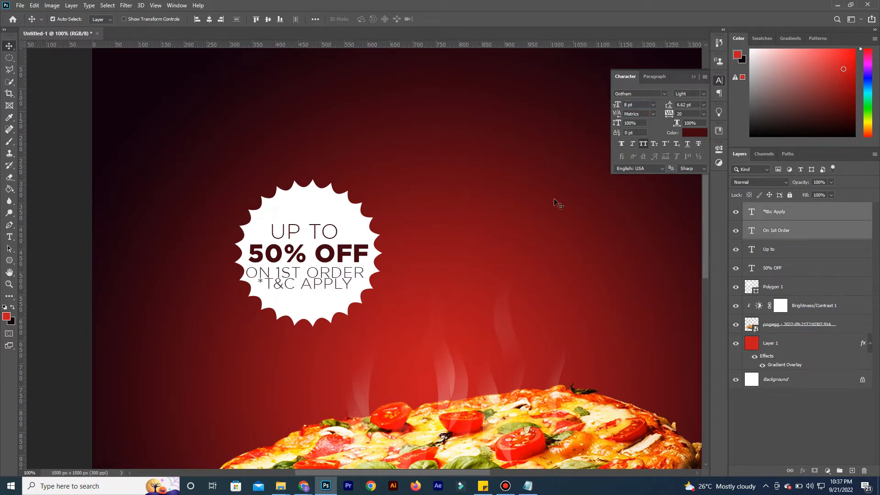
pyautogui.press('Return')
# Move the *T&C APPLY line slightly down and nudge both lower text lines right to center them under 50% OFF
pyautogui.click(305, 296)
pyautogui.moveTo(307, 285); pyautogui.dragTo(307, 289)
pyautogui.keyDown('shift'); pyautogui.click(320, 273); pyautogui.keyUp('shift')
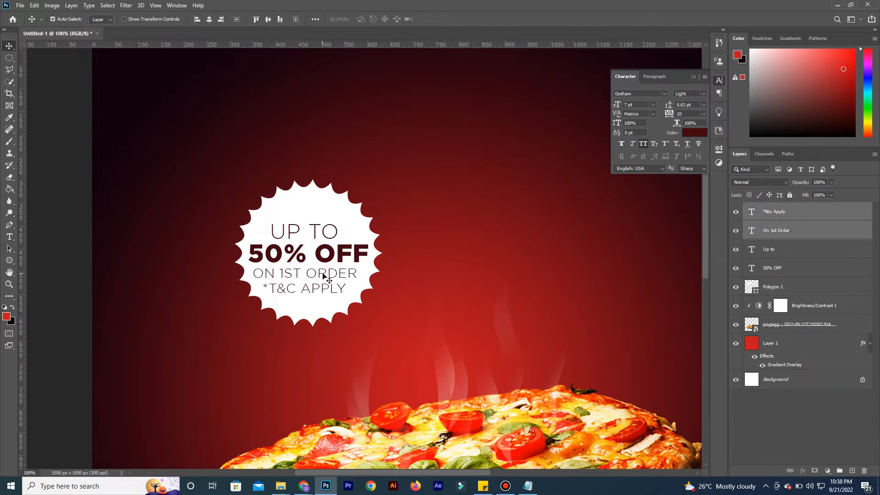
pyautogui.press('Right')
pyautogui.press('Right')
pyautogui.press('Right')
pyautogui.press('Right')
pyautogui.press('Right')
pyautogui.press('Right')
pyautogui.press('Right')
pyautogui.press('Right')
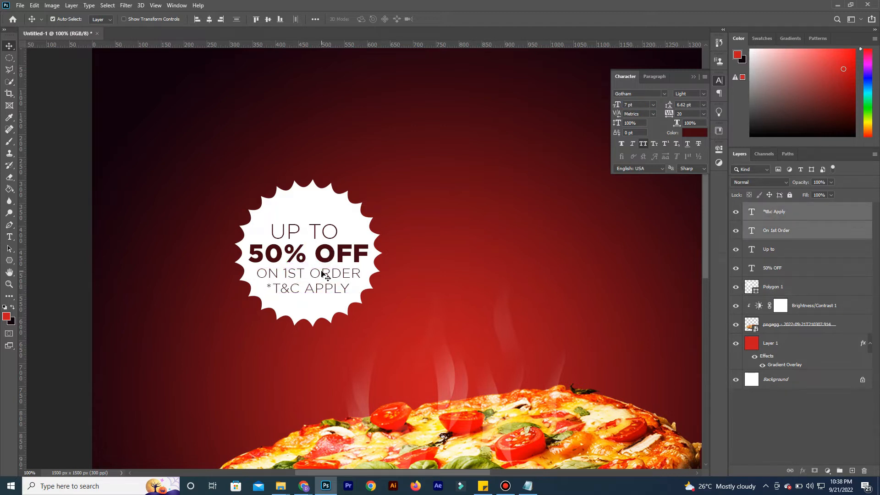
pyautogui.press('ctrl')
pyautogui.moveTo(297, 306); pyautogui.dragTo(321, 297)
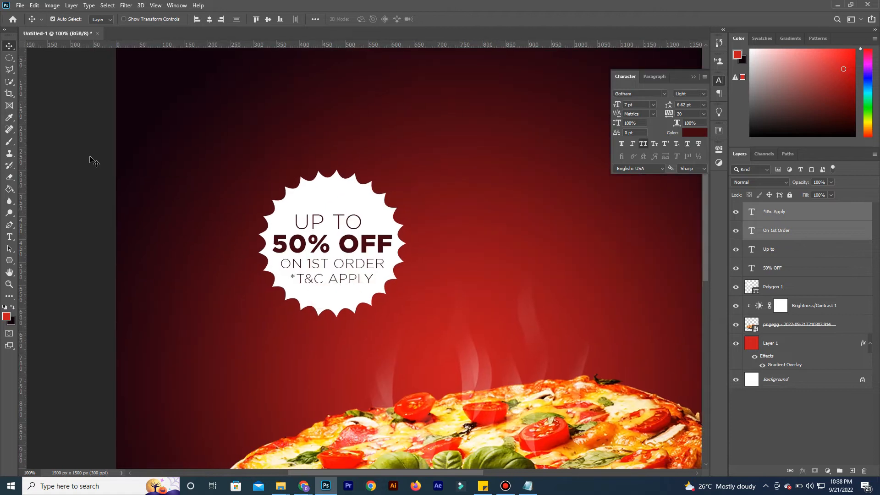
pyautogui.press('p')
pyautogui.press('Escape')
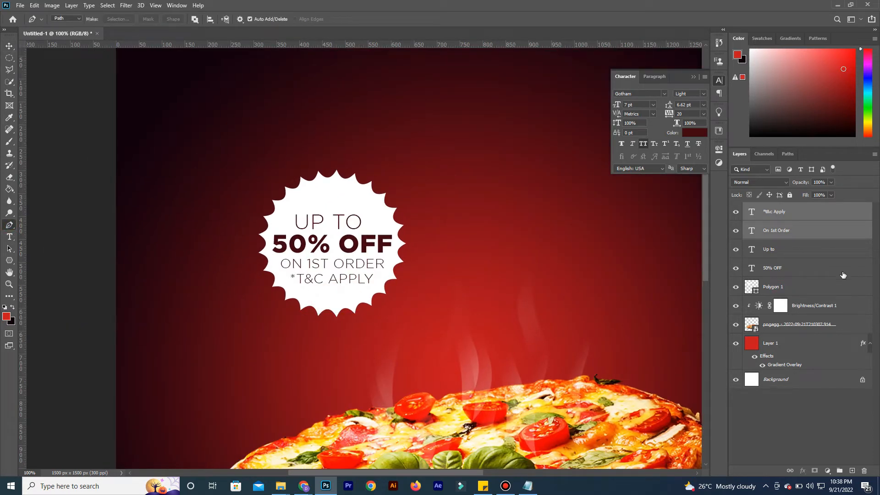
# Select the badge shape and all four text layers and move the whole badge left and slightly down
pyautogui.click(779, 219)
pyautogui.keyDown('shift'); pyautogui.click(786, 288); pyautogui.keyUp('shift')
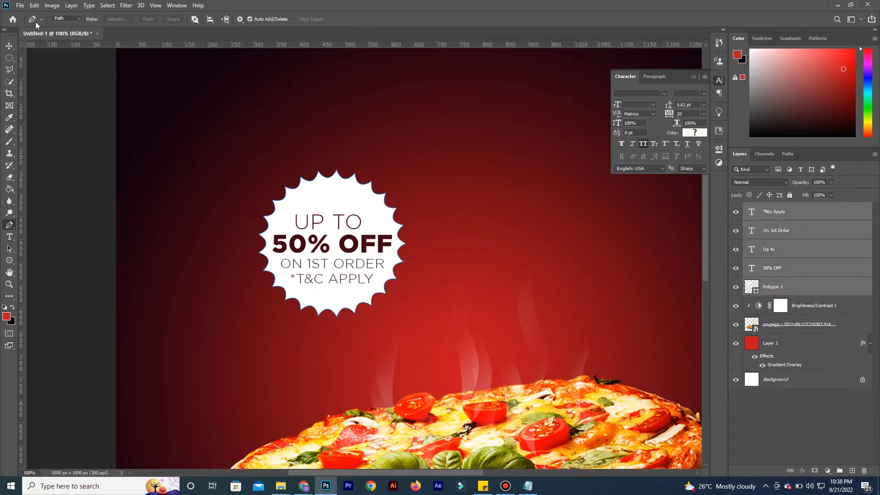
pyautogui.press('v')
pyautogui.moveTo(333, 224); pyautogui.dragTo(274, 243)
pyautogui.moveTo(275, 243); pyautogui.dragTo(304, 167)
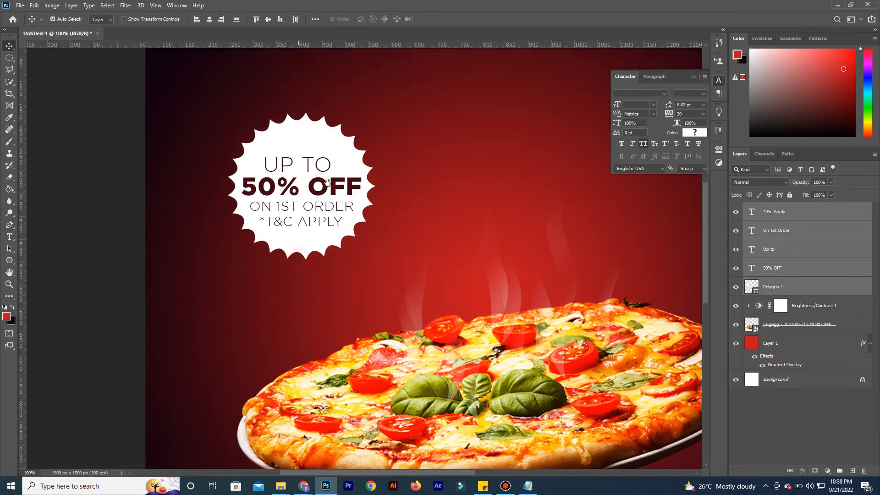
# Rotate the whole badge with its text slightly counterclockwise so the lines tilt upward
pyautogui.hotkey('ctrl', 't')
pyautogui.moveTo(391, 103); pyautogui.dragTo(349, 100)
pyautogui.press('Return')
pyautogui.click(212, 133)
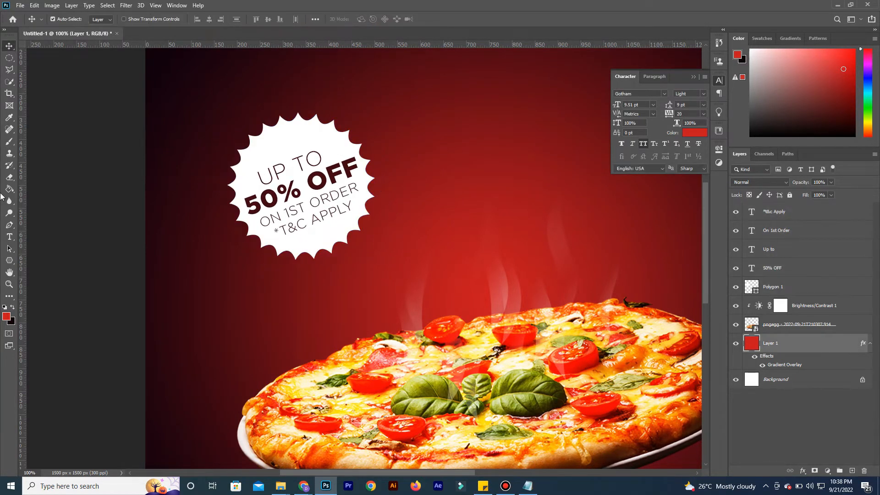
pyautogui.click(9, 224)
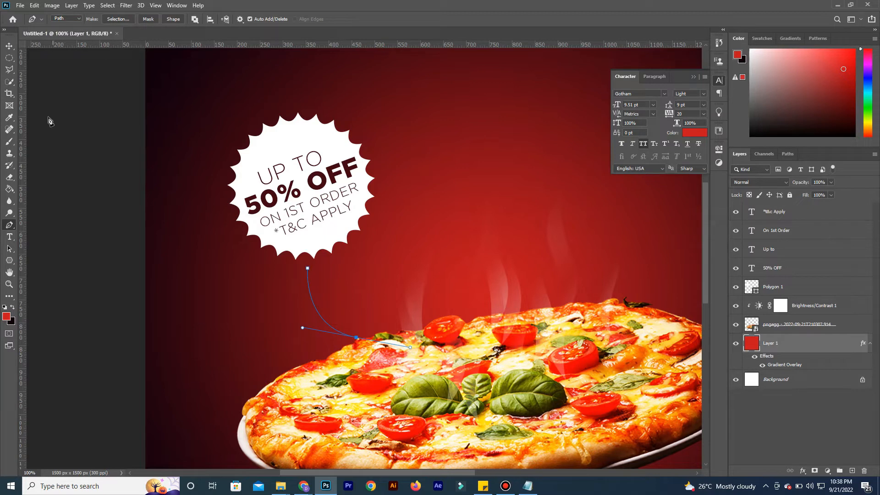
pyautogui.click(11, 47)
pyautogui.press('Escape')
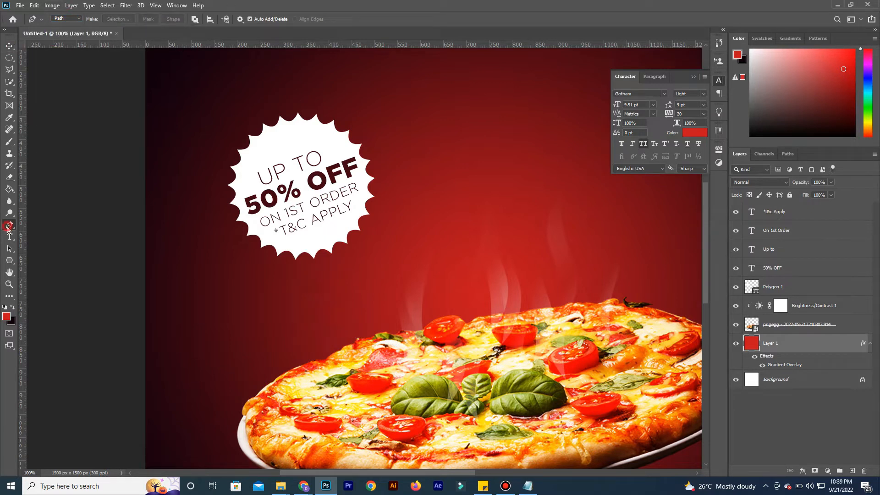
# Draw a curved Pen shape about 92 px wide and 148 px high from below the badge to the pizza's upper edge
pyautogui.click(63, 18)
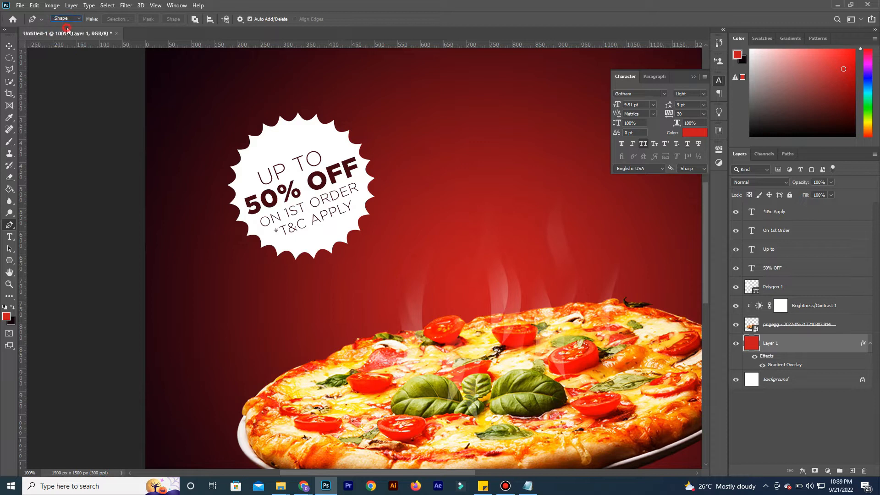
pyautogui.click(304, 272)
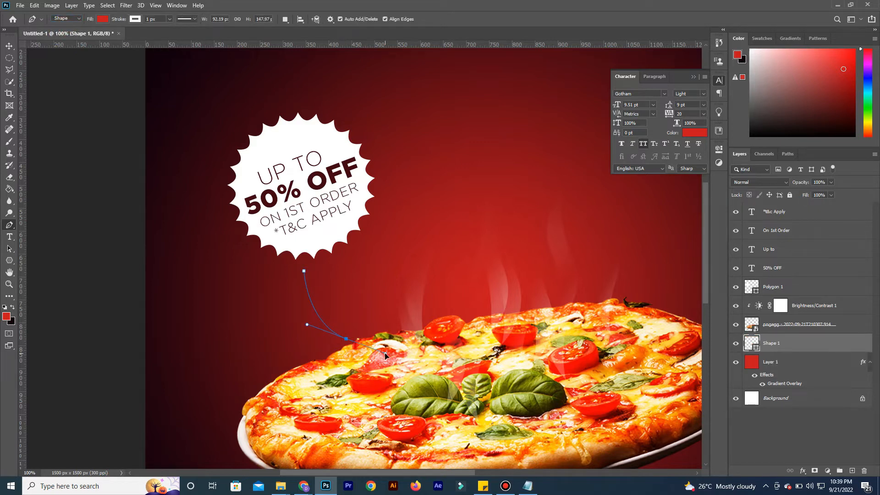
pyautogui.moveTo(389, 353); pyautogui.dragTo(389, 354)
pyautogui.hotkey('ctrl', '+')
pyautogui.hotkey('ctrl', '+')
pyautogui.moveTo(289, 307); pyautogui.dragTo(404, 161)
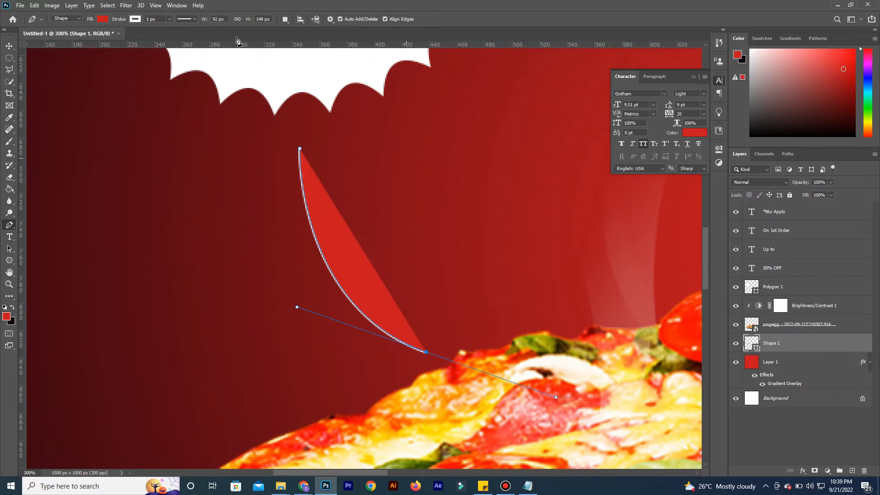
# Remove the curve's fill and give it a thicker, dashed white stroke
pyautogui.click(104, 19)
pyautogui.click(48, 38)
pyautogui.click(142, 23)
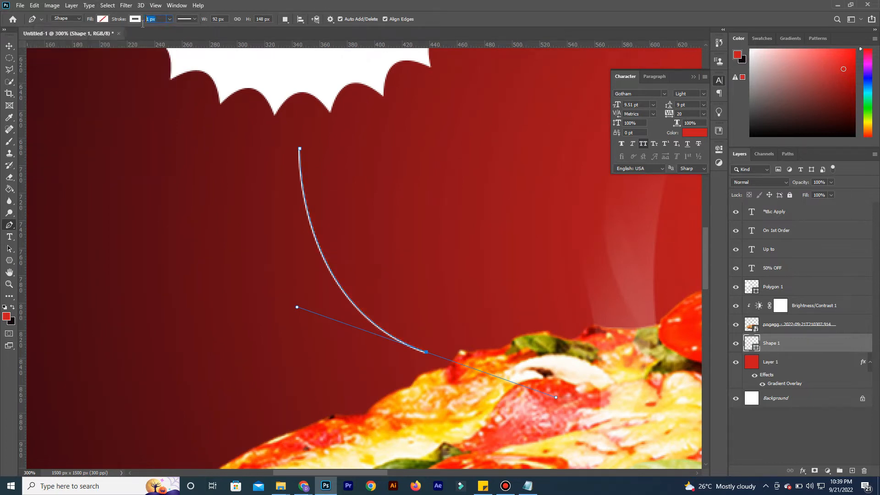
pyautogui.press('Return')
pyautogui.scroll(2, 151, 123)
pyautogui.click(186, 18)
pyautogui.click(183, 62)
pyautogui.click(7, 48)
pyautogui.scroll(2, 377, 206)
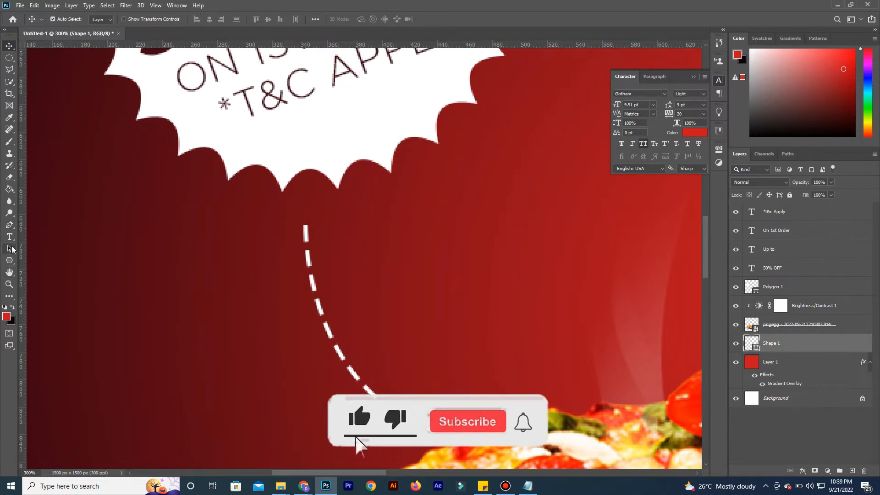
# Draw a white-filled triangular arrowhead about 25 px wide and 13 px high on the dashed curve's upper end, on a new layer
pyautogui.click(9, 227)
pyautogui.hotkey('ctrl', 'shift', 'alt', 'n')
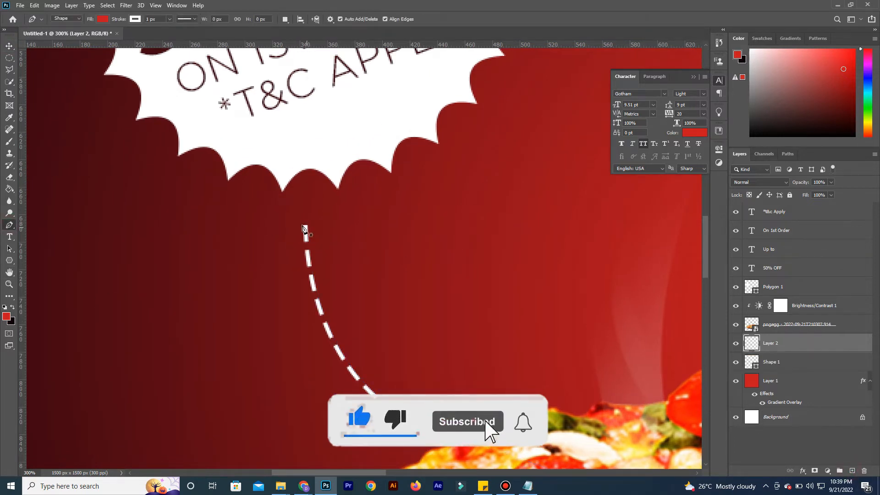
pyautogui.click(289, 241)
pyautogui.click(289, 241)
pyautogui.click(103, 19)
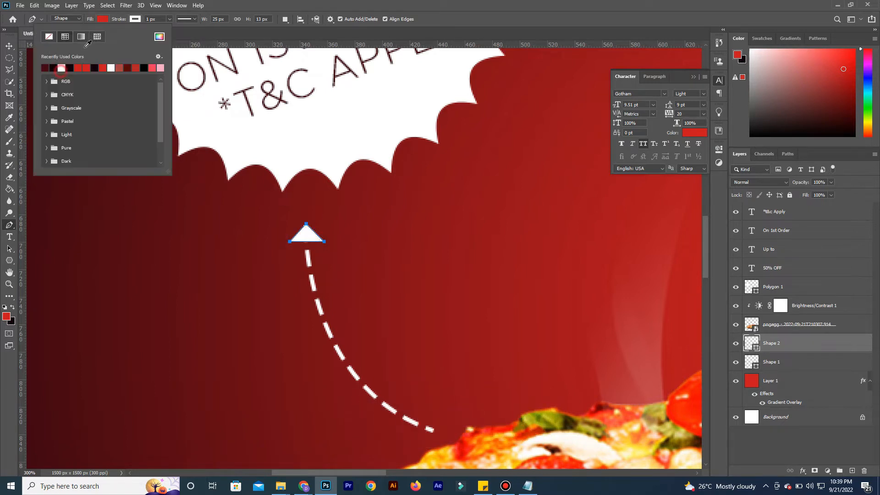
pyautogui.press('Return')
pyautogui.press('v')
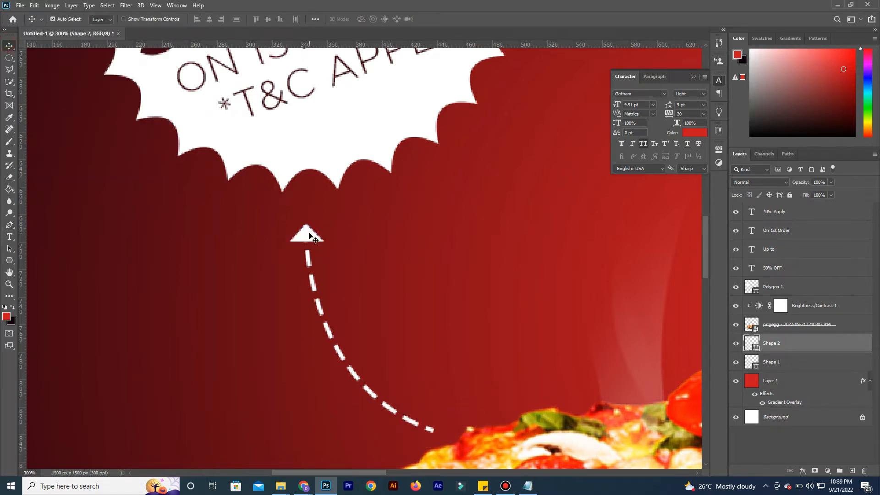
# Pull the arrowhead's tip up toward the badge to make the triangle about 22 px high, shifting the tip slightly right
pyautogui.click(9, 248)
pyautogui.click(50, 249)
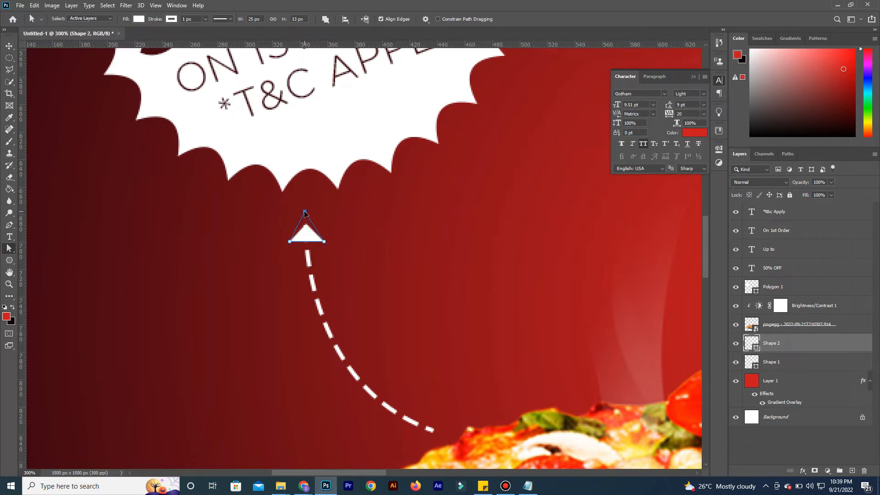
pyautogui.click(9, 47)
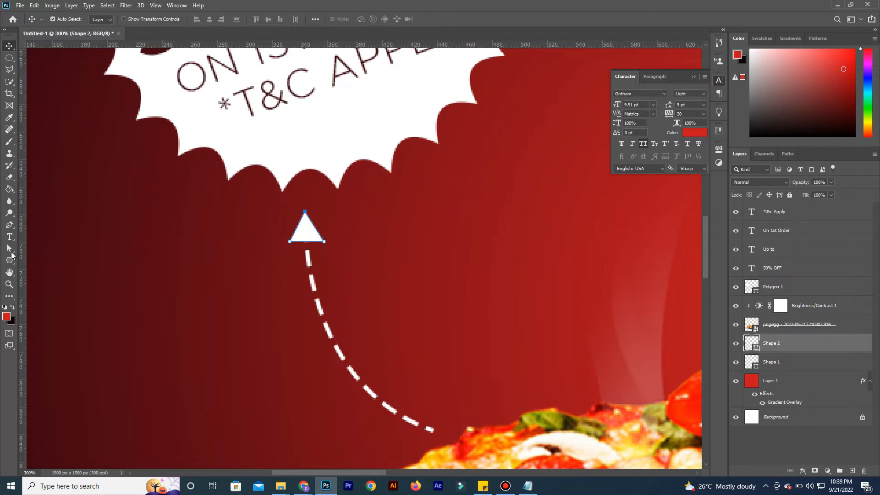
pyautogui.click(10, 250)
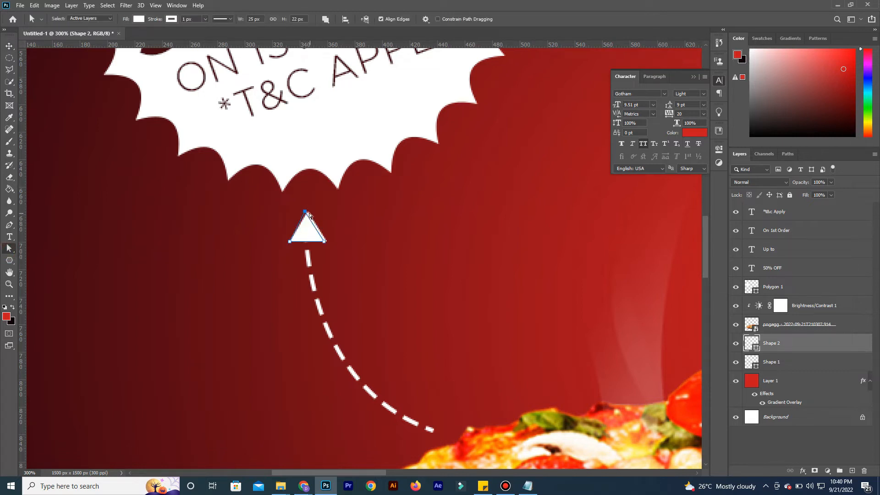
pyautogui.hotkey('ctrl', 'space')
pyautogui.moveTo(342, 221); pyautogui.dragTo(291, 253)
pyautogui.moveTo(463, 273); pyautogui.dragTo(366, 279)
pyautogui.hotkey('ctrl', 'space')
pyautogui.press('space')
pyautogui.keyDown('ctrl'); pyautogui.click(420, 231); pyautogui.keyUp('ctrl')
pyautogui.hotkey('ctrl', '+')
pyautogui.hotkey('ctrl', '+')
pyautogui.moveTo(385, 212); pyautogui.dragTo(365, 192)
pyautogui.hotkey('ctrl', '-')
pyautogui.press('space')
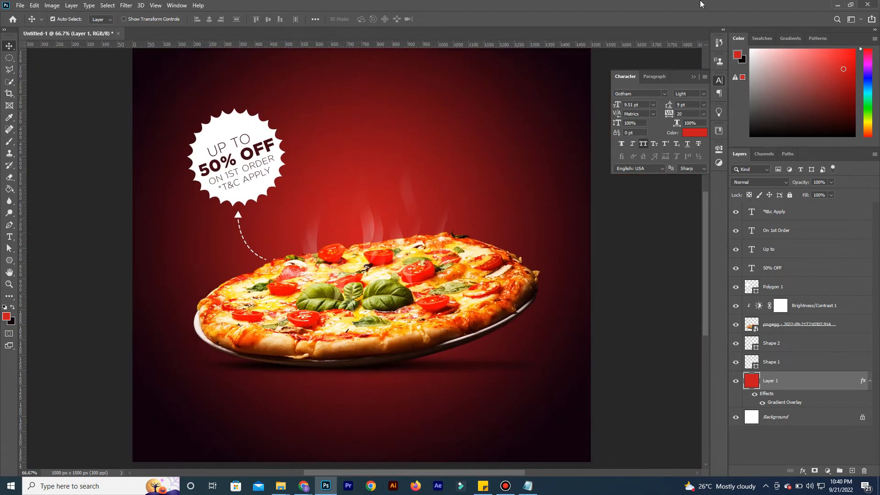
# Copy "Special Menu" from Notepad and paste it as a new text layer above the badge
pyautogui.click(528, 486)
pyautogui.rightClick(589, 114)
pyautogui.click(610, 144)
pyautogui.click(539, 20)
pyautogui.scroll(3, 399, 164)
pyautogui.click(9, 237)
pyautogui.click(296, 146)
pyautogui.rightClick(298, 147)
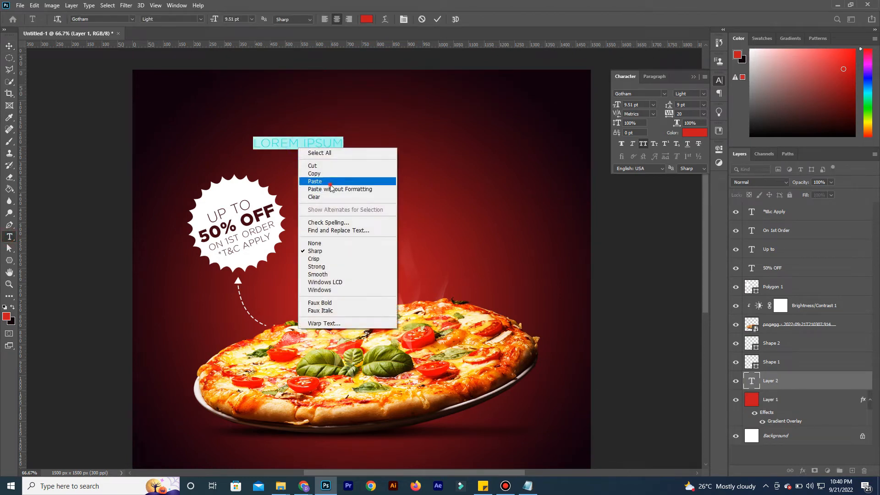
pyautogui.click(330, 184)
# Color the Special Menu text yellow by sampling the pizza and set its font to Amostely Signature
pyautogui.hotkey('ctrl', 'a')
pyautogui.click(366, 19)
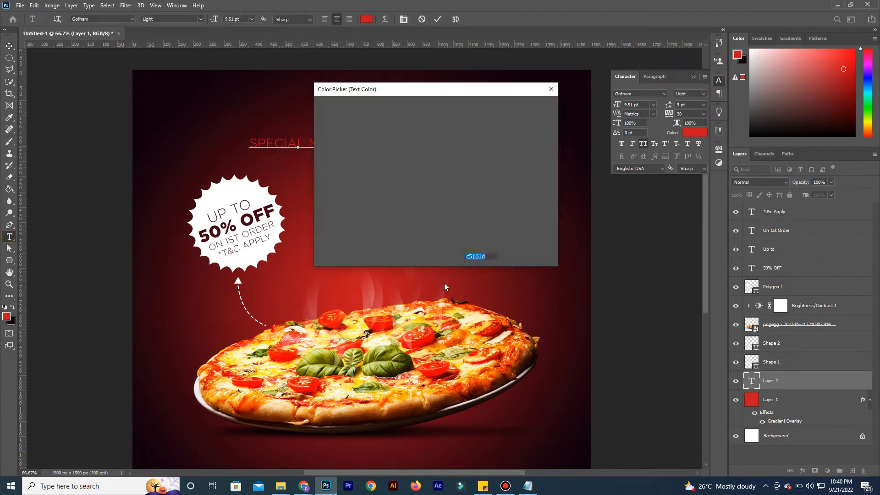
pyautogui.click(357, 322)
pyautogui.click(523, 107)
pyautogui.click(664, 94)
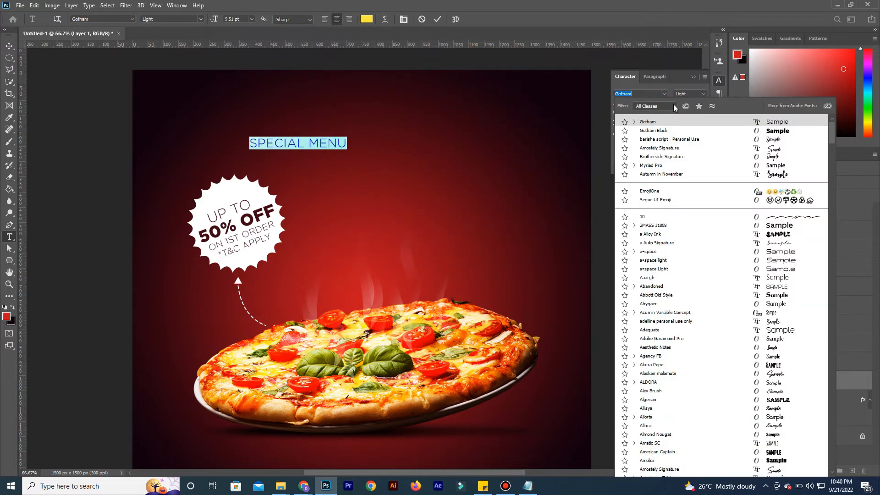
pyautogui.click(785, 148)
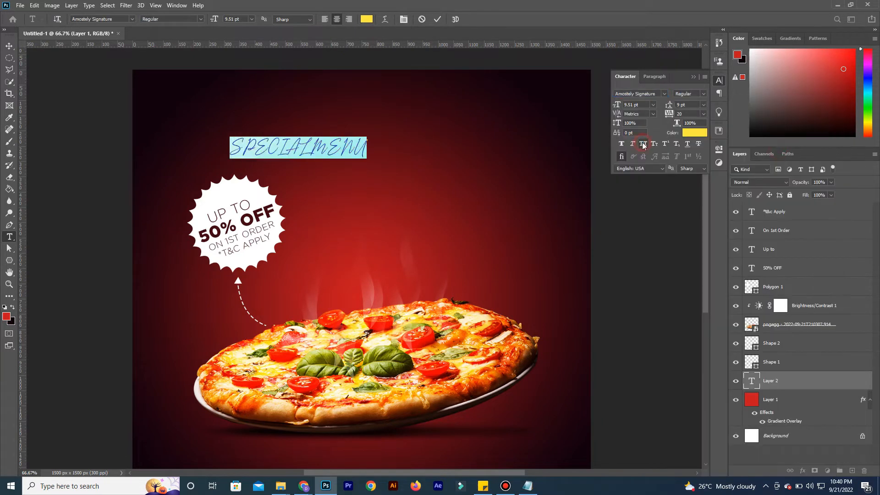
# Enlarge Special Menu to 37.51 pt in mixed case and place it near the poster's top, above and right of the badge
pyautogui.moveTo(614, 105)
pyautogui.mouseDown()
pyautogui.moveTo(637, 105)
pyautogui.moveTo(626, 104)
pyautogui.mouseUp()
pyautogui.moveTo(342, 90); pyautogui.dragTo(431, 93)
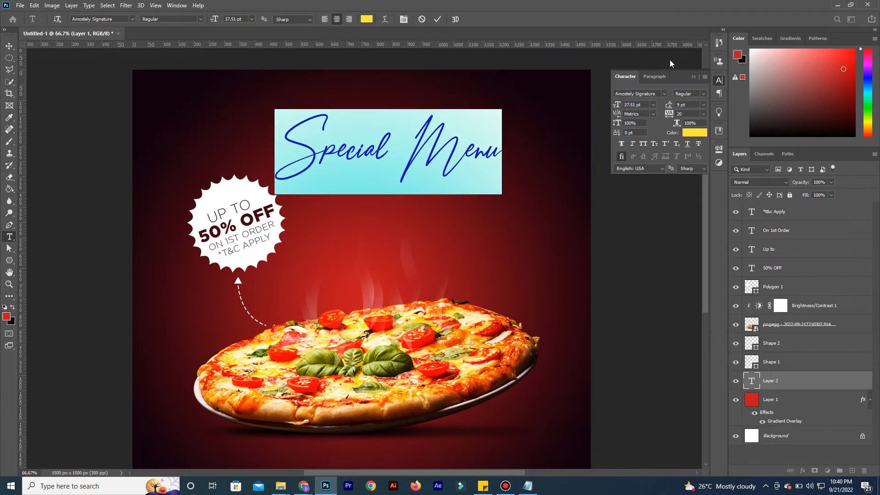
pyautogui.click(438, 19)
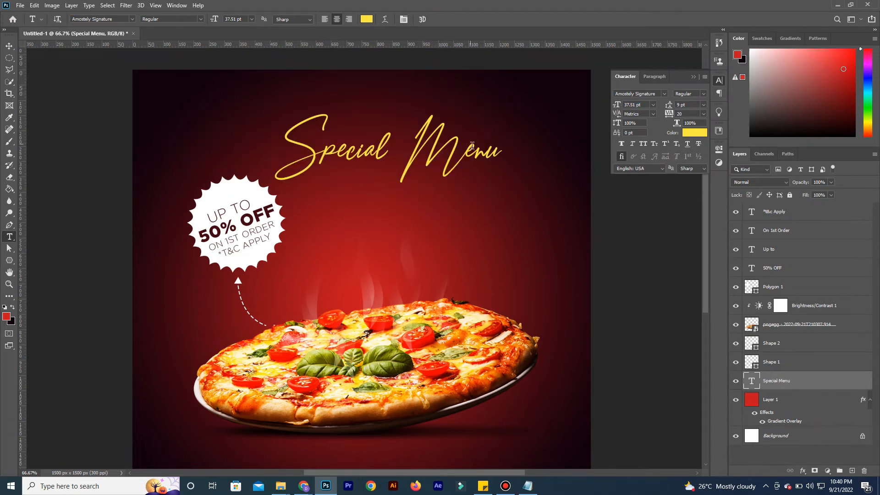
pyautogui.click(9, 46)
pyautogui.moveTo(412, 161); pyautogui.dragTo(431, 162)
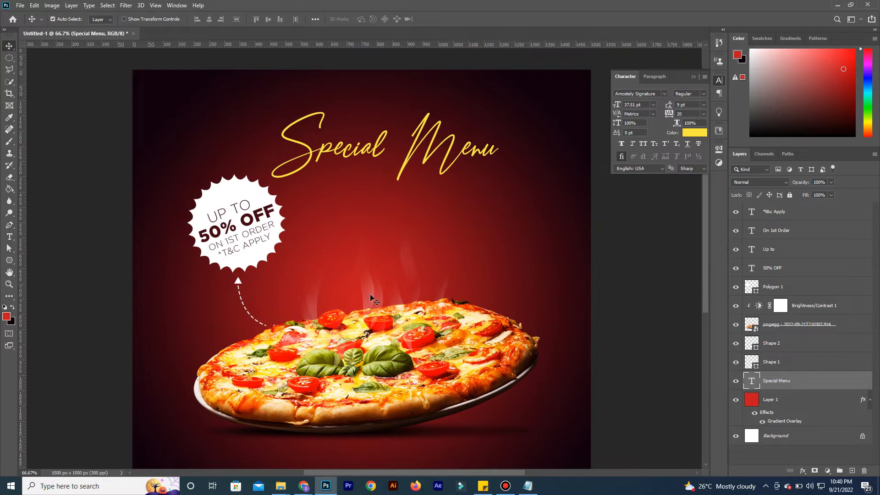
# Add a text layer below Special Menu containing "Pizza", copied from the Notepad notes
pyautogui.click(9, 238)
pyautogui.click(348, 238)
pyautogui.hotkey('alt', 'Tab')
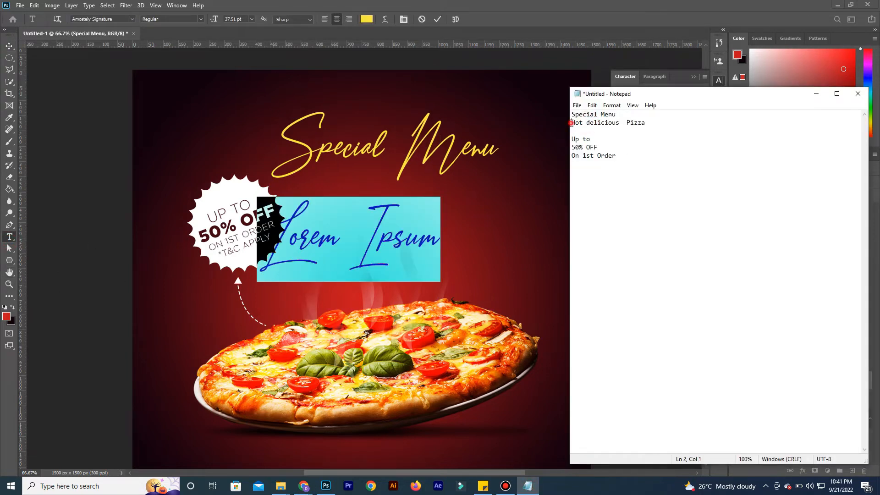
pyautogui.rightClick(639, 123)
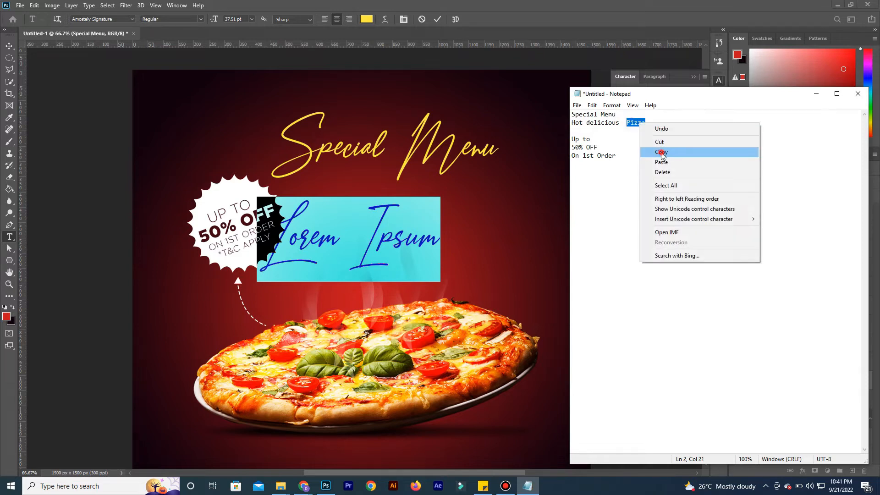
pyautogui.click(650, 153)
pyautogui.hotkey('alt', 'Tab')
pyautogui.rightClick(403, 219)
pyautogui.click(431, 255)
# Set the font of the Pizza text to Gotham Black Regular
pyautogui.hotkey('ctrl', 'a')
pyautogui.click(660, 94)
pyautogui.scroll(-5, 779, 339)
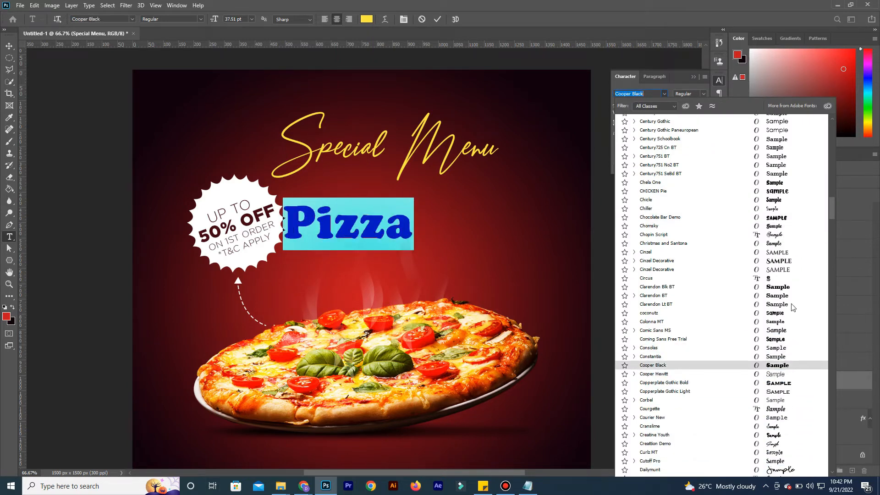
pyautogui.write('g')
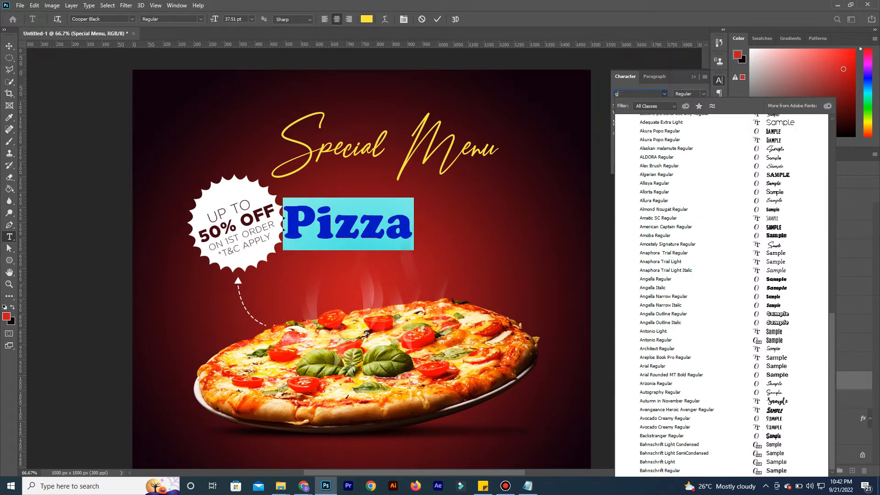
pyautogui.write('otham Black')
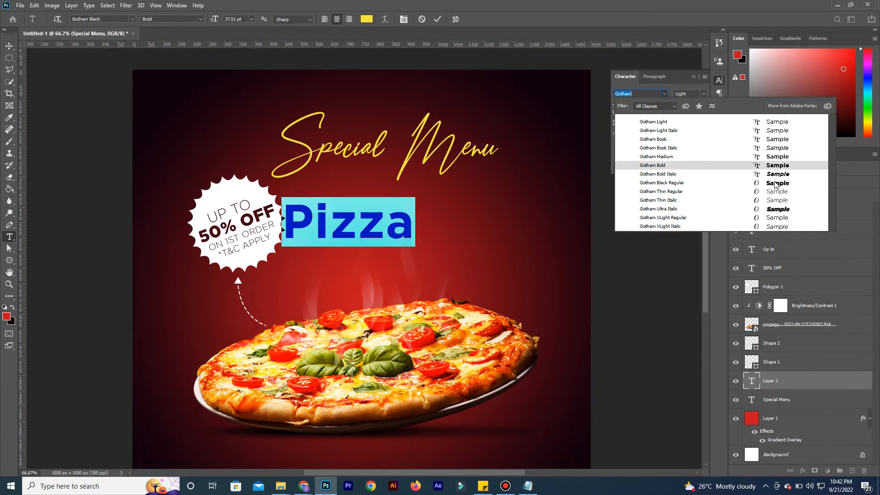
pyautogui.click(776, 183)
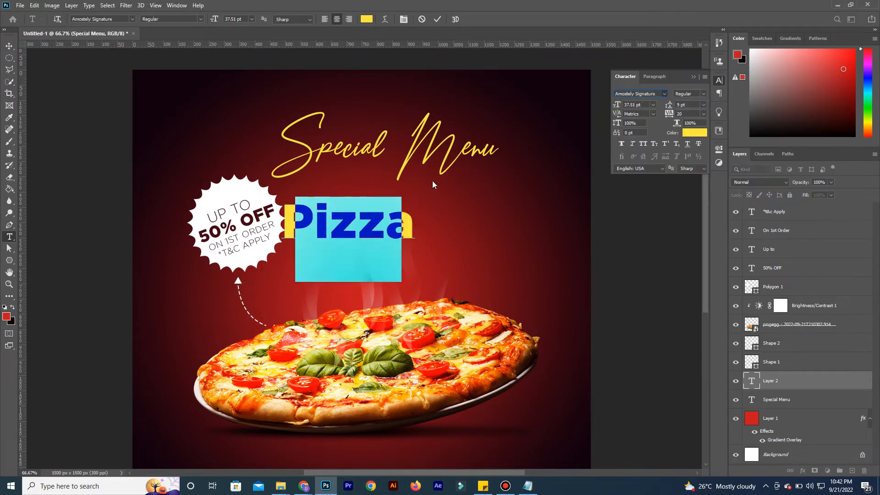
pyautogui.click(438, 19)
# Nudge the Pizza text, scale it up to 46.98 pt and set it in all caps
pyautogui.scroll(1, 418, 173)
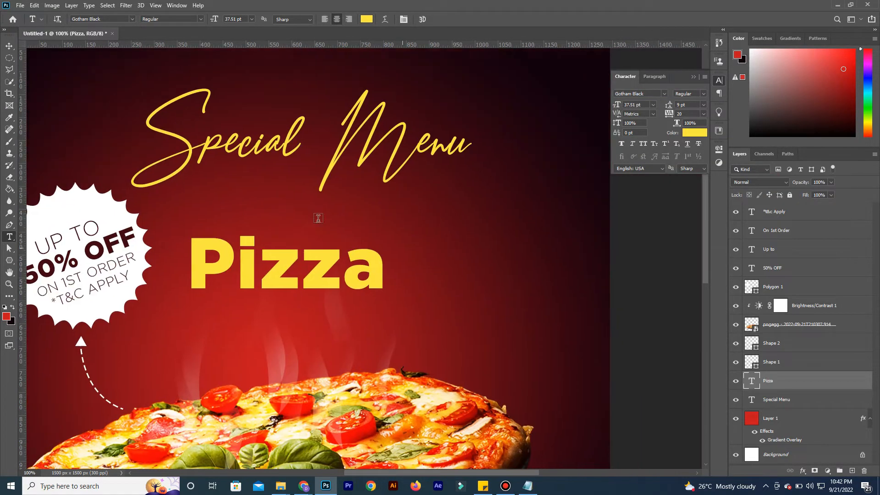
pyautogui.click(9, 48)
pyautogui.moveTo(268, 257); pyautogui.dragTo(273, 254)
pyautogui.click(34, 6)
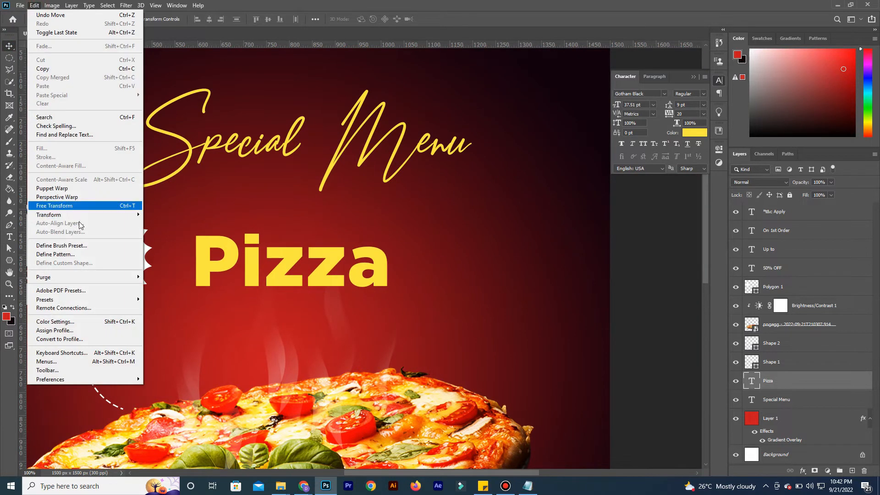
pyautogui.click(51, 206)
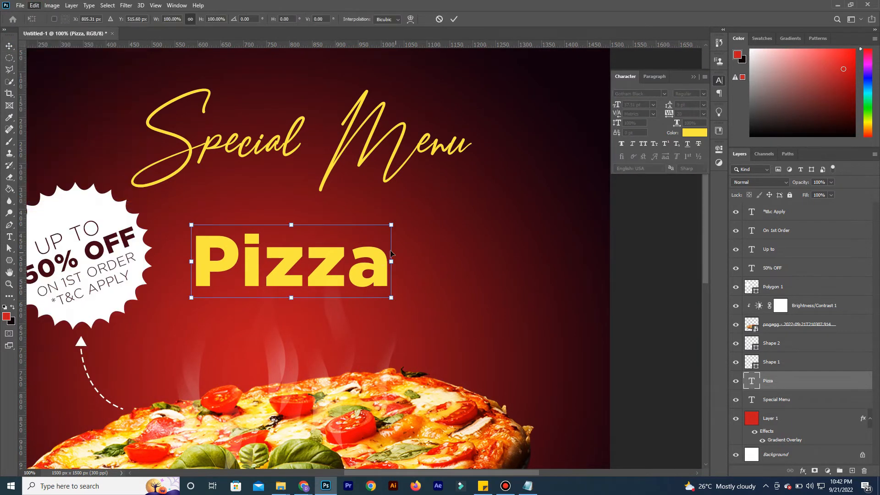
pyautogui.moveTo(391, 225); pyautogui.dragTo(443, 204)
pyautogui.click(453, 19)
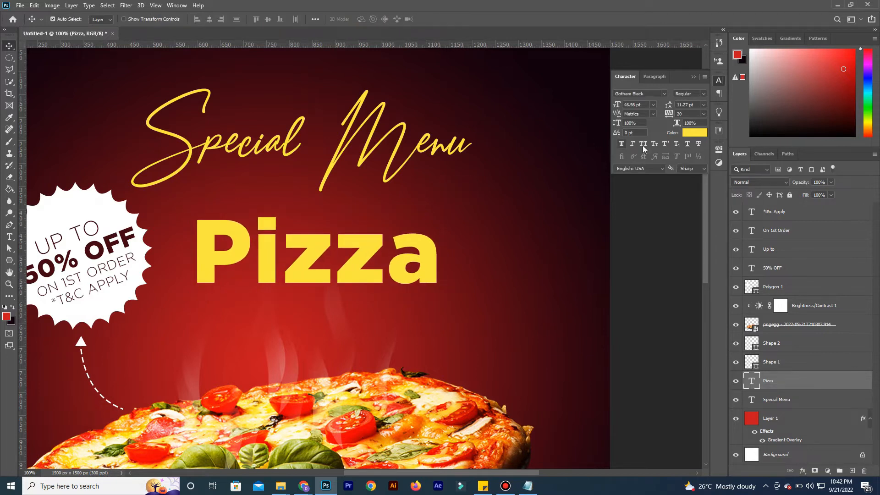
pyautogui.hotkey('ctrl', 'shift', 'k')
# Duplicate the PIZZA text just above the original and replace the copy's wording with "Hot delicious" from Notepad
pyautogui.moveTo(369, 253); pyautogui.dragTo(360, 228)
pyautogui.doubleClick(360, 228)
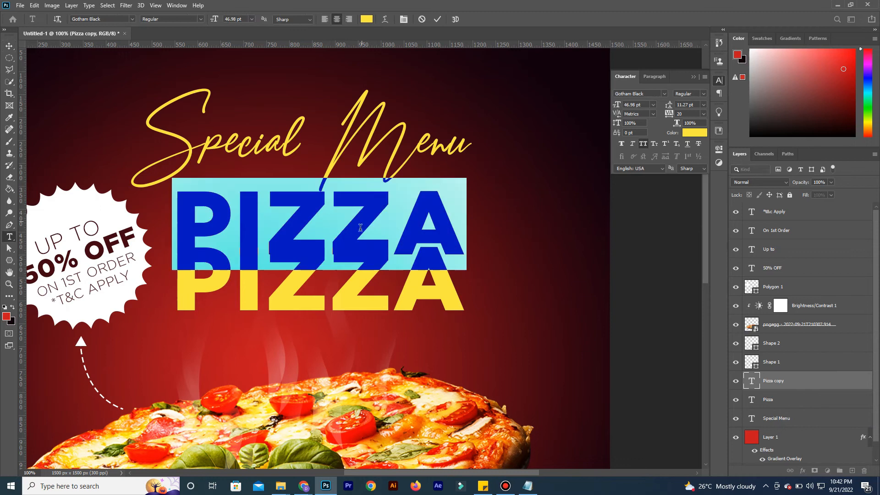
pyautogui.click(528, 486)
pyautogui.rightClick(576, 127)
pyautogui.click(591, 154)
pyautogui.click(504, 74)
pyautogui.rightClick(343, 203)
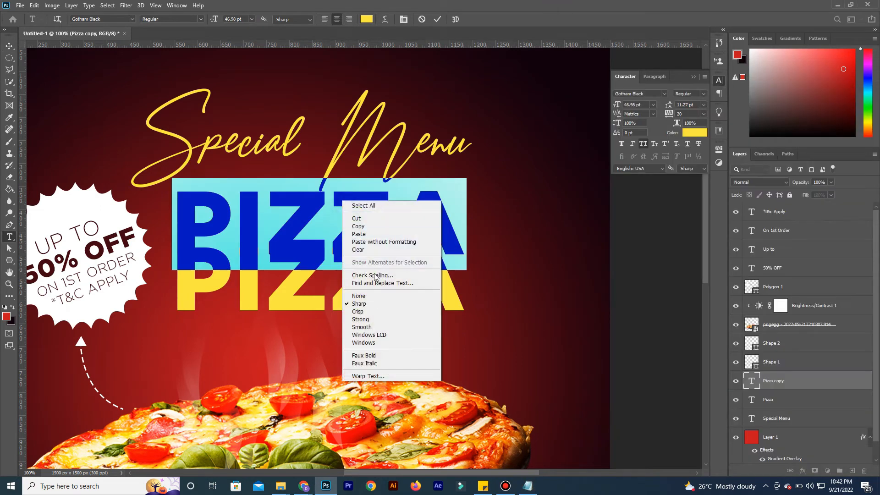
pyautogui.click(359, 234)
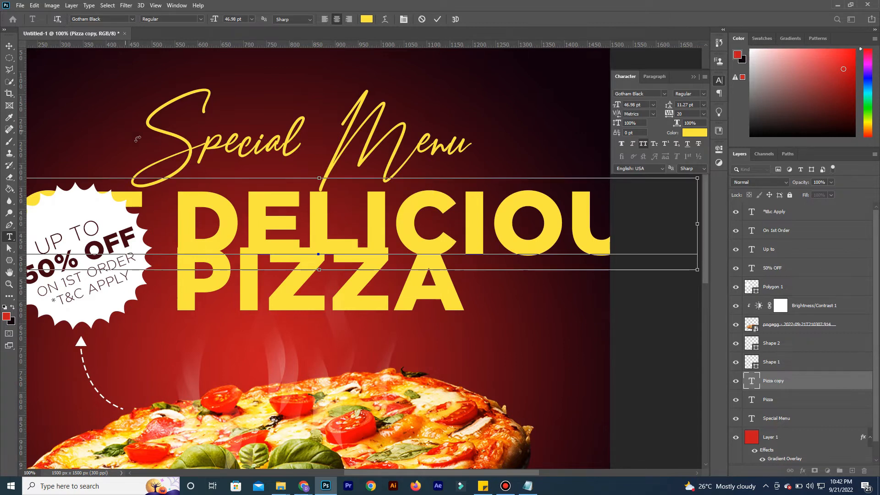
# Scale the HOT DELICIOUS text down to 17.01 pt and place it directly above PIZZA
pyautogui.hotkey('ctrl', 'a')
pyautogui.moveTo(201, 28); pyautogui.dragTo(223, 86)
pyautogui.moveTo(295, 186); pyautogui.dragTo(289, 173)
# Set the font of the word DELICIOUS alone to Gotham Book
pyautogui.click(275, 222)
pyautogui.moveTo(261, 227); pyautogui.dragTo(447, 226)
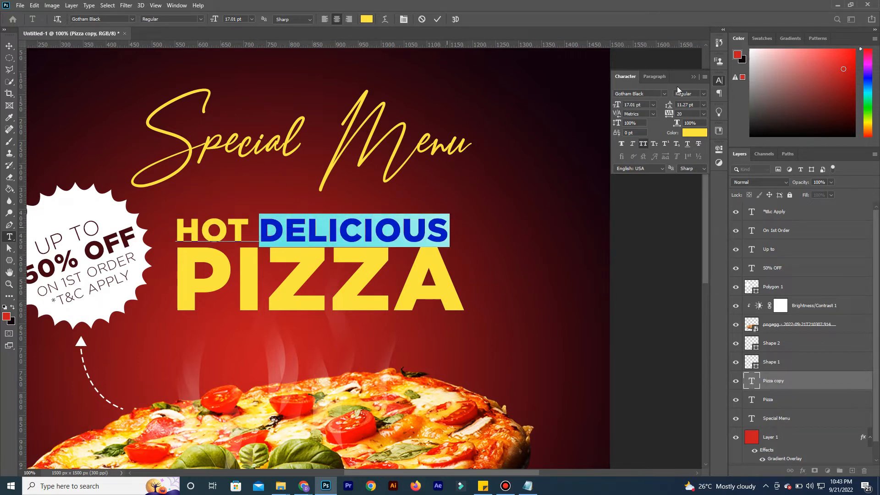
pyautogui.click(645, 94)
pyautogui.press('BackSpace')
pyautogui.press('BackSpace')
pyautogui.press('BackSpace')
pyautogui.press('BackSpace')
pyautogui.press('BackSpace')
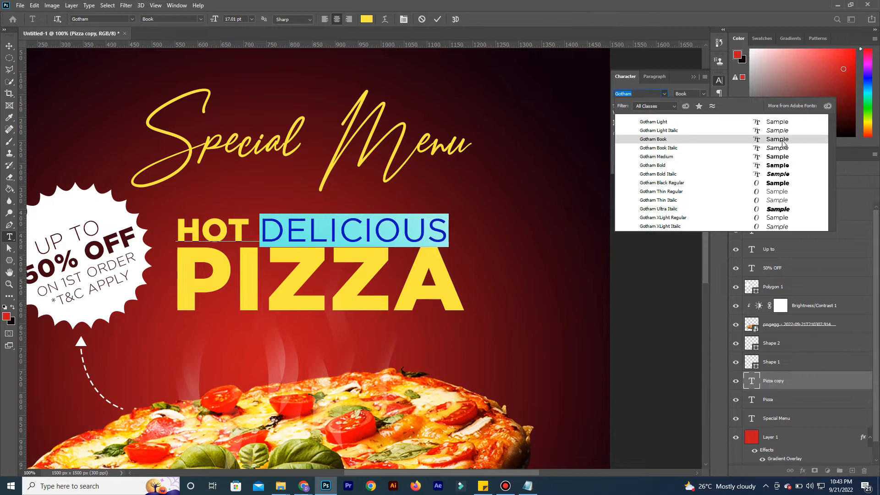
pyautogui.click(777, 139)
pyautogui.click(260, 230)
pyautogui.click(9, 46)
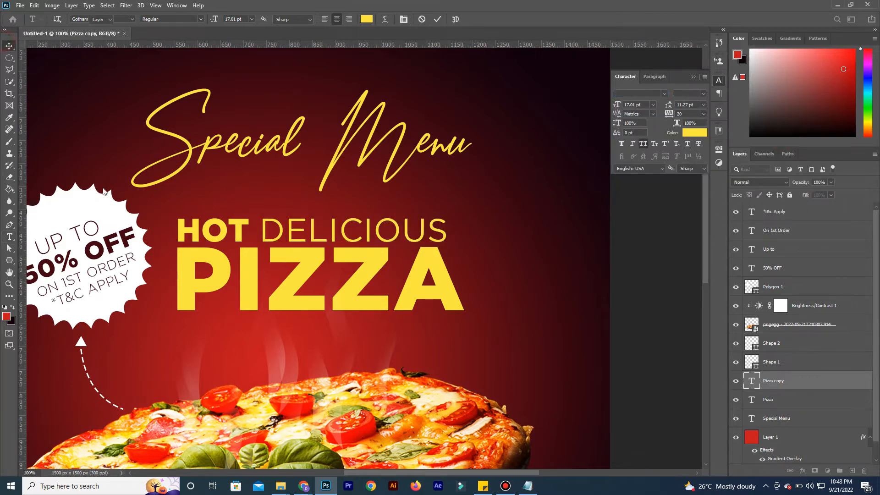
# Draw a rectangle about 419 × 65 px over the word DELICIOUS
pyautogui.rightClick(10, 259)
pyautogui.click(45, 261)
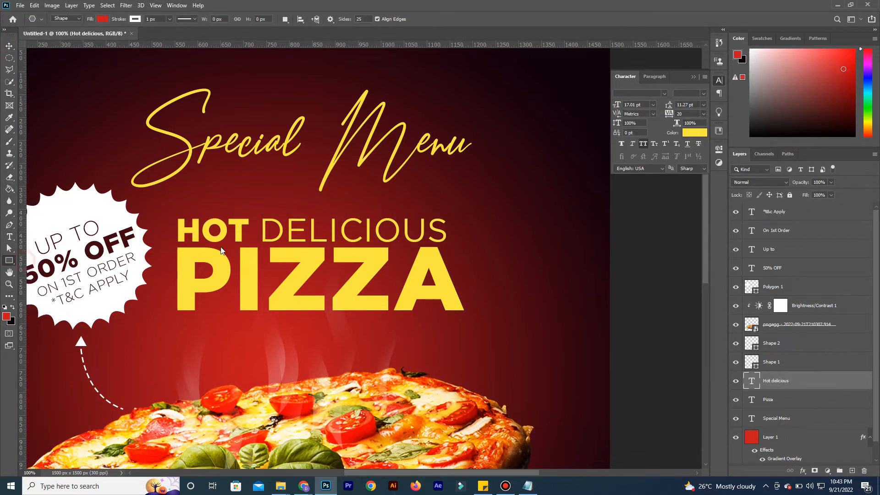
pyautogui.moveTo(262, 216); pyautogui.dragTo(452, 245)
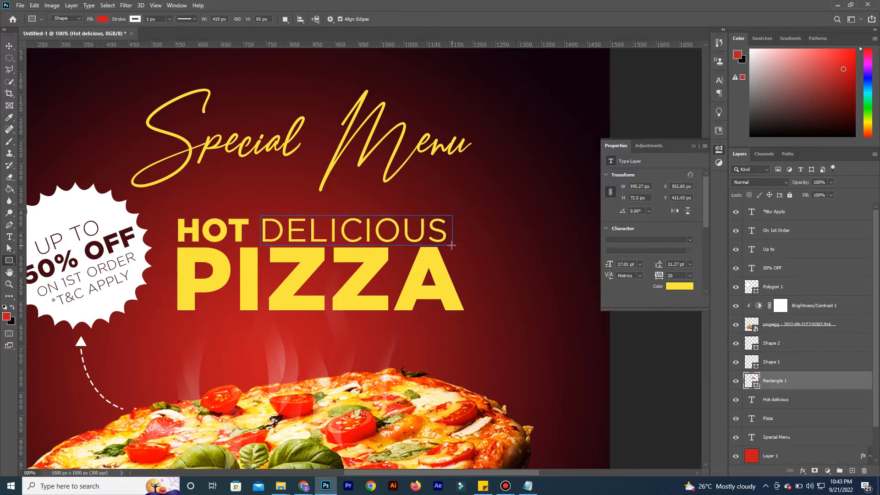
pyautogui.hotkey('ctrl', '+')
pyautogui.hotkey('ctrl', '+')
pyautogui.click(717, 150)
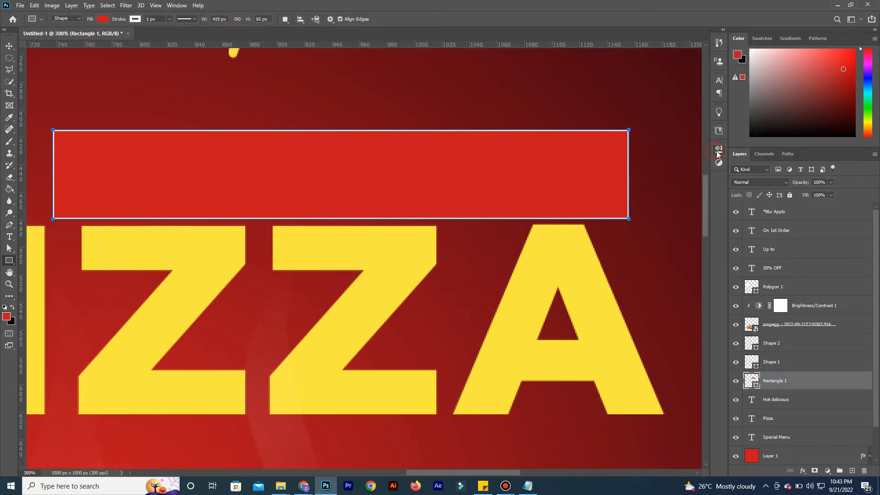
# Move the rectangle's layer beneath the Hot delicious text layer
pyautogui.hotkey('ctrl', '-')
pyautogui.hotkey('ctrl', '-')
pyautogui.hotkey('ctrl', '+')
pyautogui.hotkey('ctrl', '+')
pyautogui.hotkey('ctrl', '-')
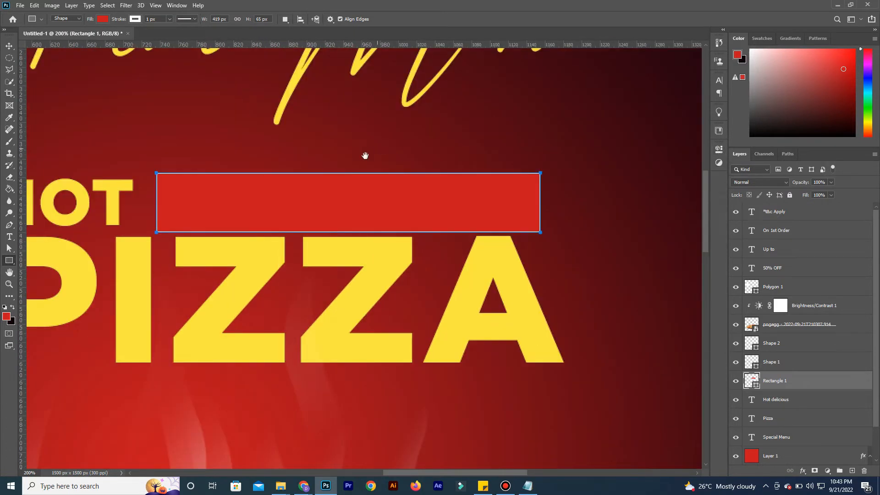
pyautogui.moveTo(365, 156); pyautogui.dragTo(399, 181)
pyautogui.moveTo(814, 382); pyautogui.dragTo(808, 405)
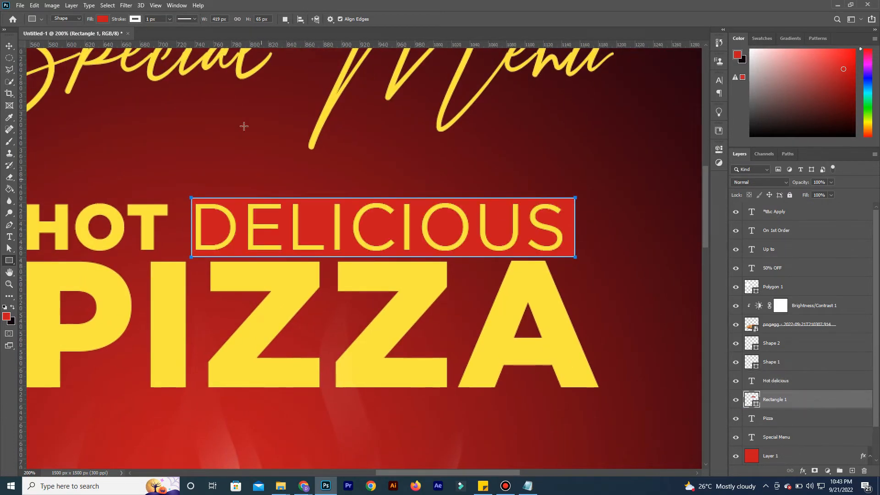
# Remove the rectangle's stroke, fill it with white and shift it slightly to fit around DELICIOUS
pyautogui.click(135, 19)
pyautogui.click(103, 19)
pyautogui.click(71, 62)
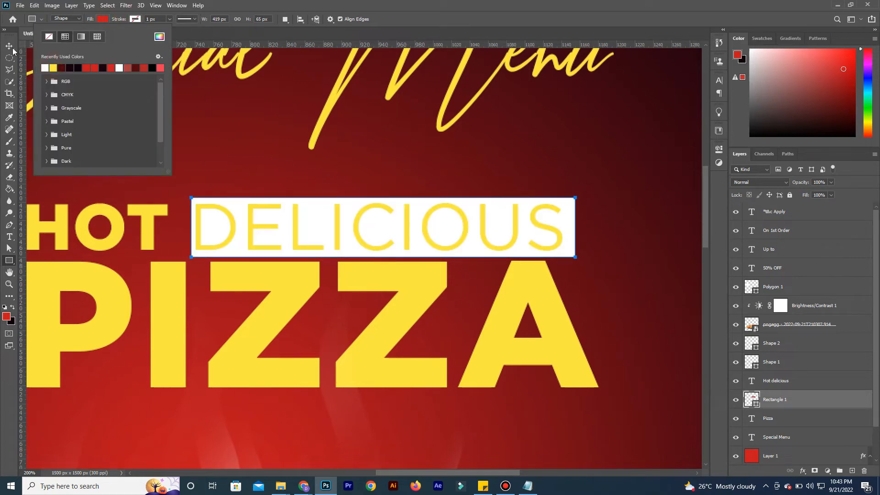
pyautogui.press('v')
pyautogui.moveTo(566, 214); pyautogui.dragTo(561, 215)
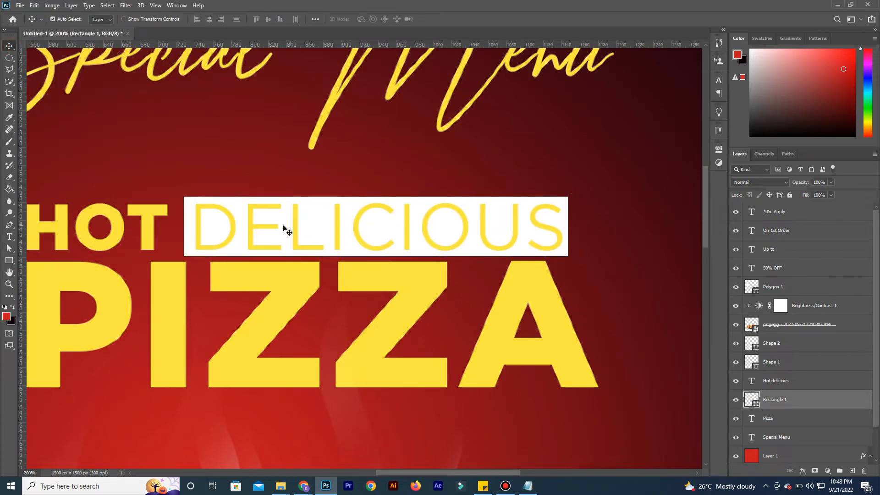
# Recolor the word DELICIOUS dark maroon
pyautogui.doubleClick(281, 225)
pyautogui.moveTo(206, 222); pyautogui.dragTo(557, 220)
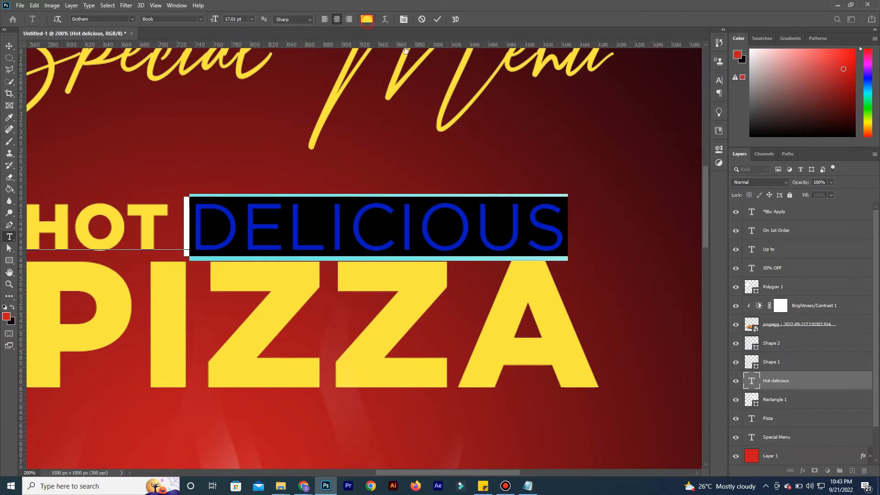
pyautogui.click(635, 114)
pyautogui.click(523, 108)
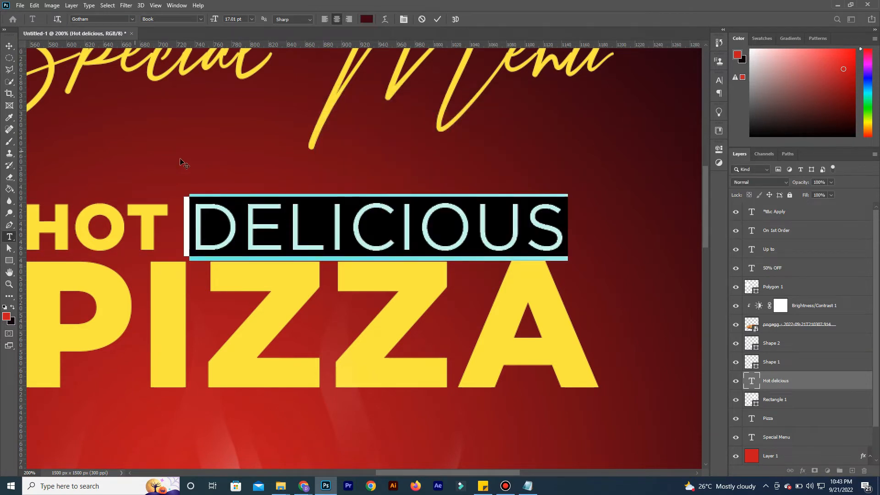
pyautogui.click(365, 21)
pyautogui.click(270, 159)
pyautogui.click(526, 107)
pyautogui.click(8, 45)
# Review the whole poster layout with the headline in place
pyautogui.moveTo(417, 264); pyautogui.dragTo(452, 281)
pyautogui.press('z')
pyautogui.hotkey('ctrl', '1')
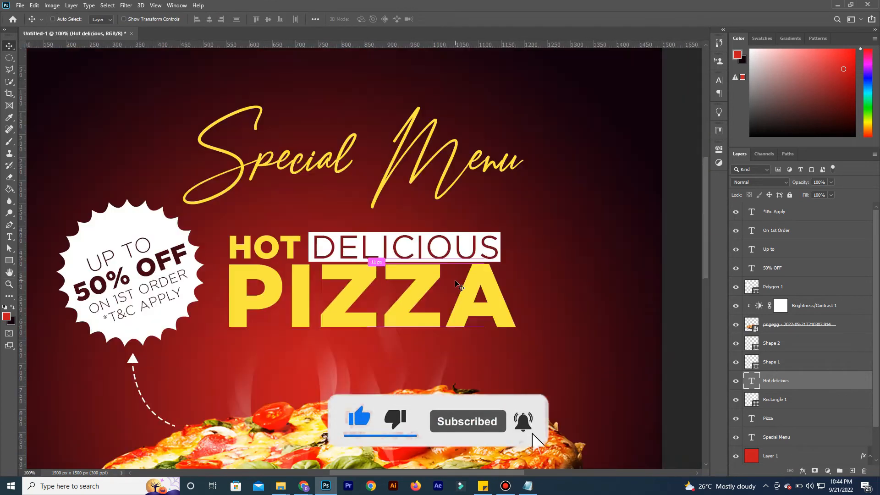
pyautogui.hotkey('ctrl', '-')
pyautogui.hotkey('ctrl', '-')
pyautogui.hotkey('ctrl', '+')
pyautogui.hotkey('ctrl', '-')
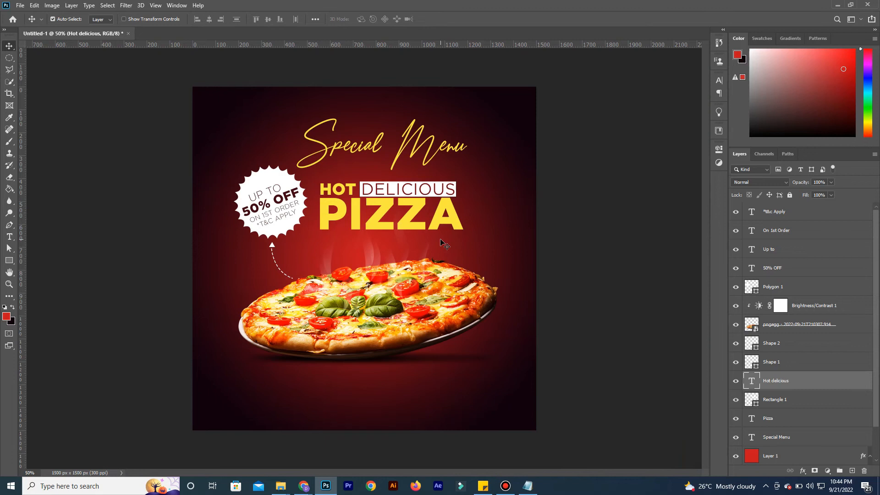
# Draw a yellow rectangle about 333 × 92 px without a stroke below the pizza near the poster's lower-left corner
pyautogui.hotkey('ctrl', '1')
pyautogui.moveTo(350, 280); pyautogui.dragTo(242, 231)
pyautogui.click(7, 260)
pyautogui.moveTo(104, 226); pyautogui.dragTo(256, 268)
pyautogui.click(102, 19)
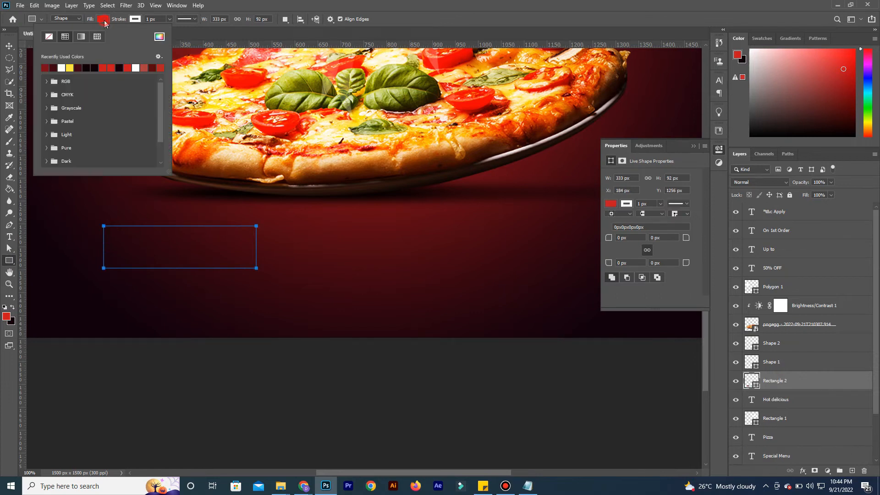
pyautogui.click(77, 60)
# Round all corners of the yellow rectangle fully to make a pill-shaped button
pyautogui.click(629, 237)
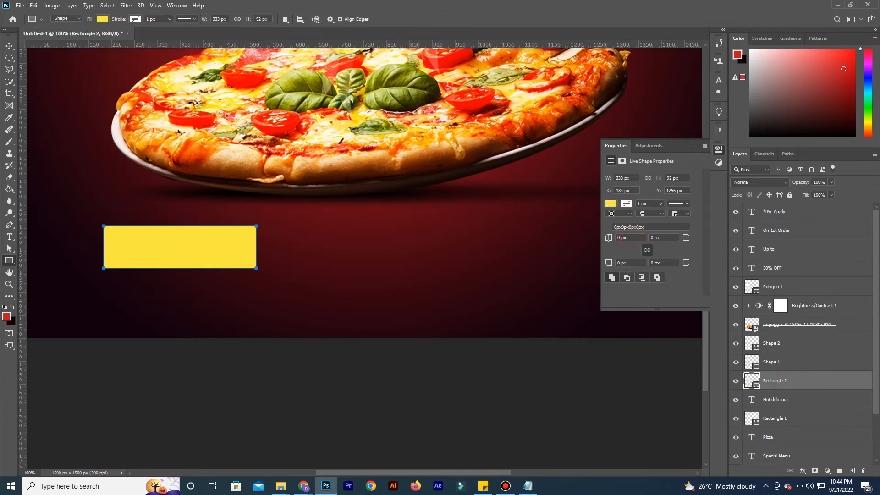
pyautogui.press('Return')
pyautogui.click(719, 150)
pyautogui.click(718, 152)
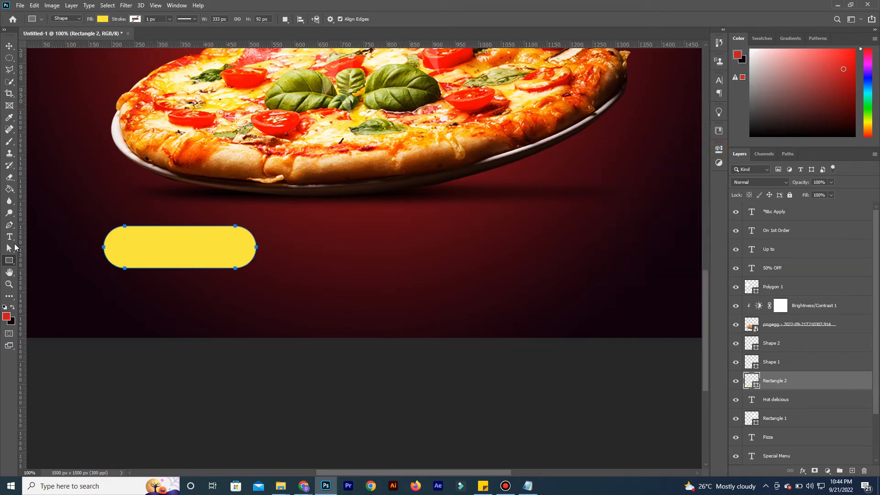
# Add a "BOOK NOW" text layer and position it over the yellow button
pyautogui.press('t')
pyautogui.click(324, 282)
pyautogui.click(323, 282)
pyautogui.write('BOOK NOW')
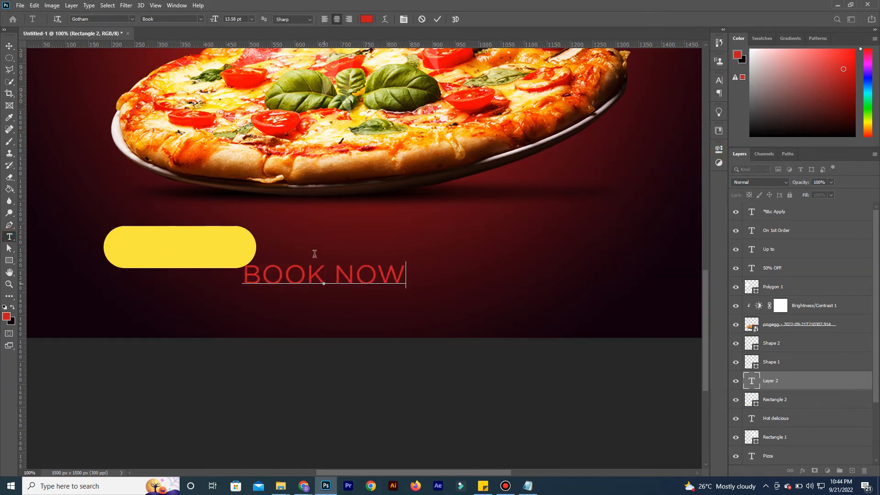
pyautogui.hotkey('ctrl', 'a')
pyautogui.moveTo(207, 197); pyautogui.dragTo(177, 200)
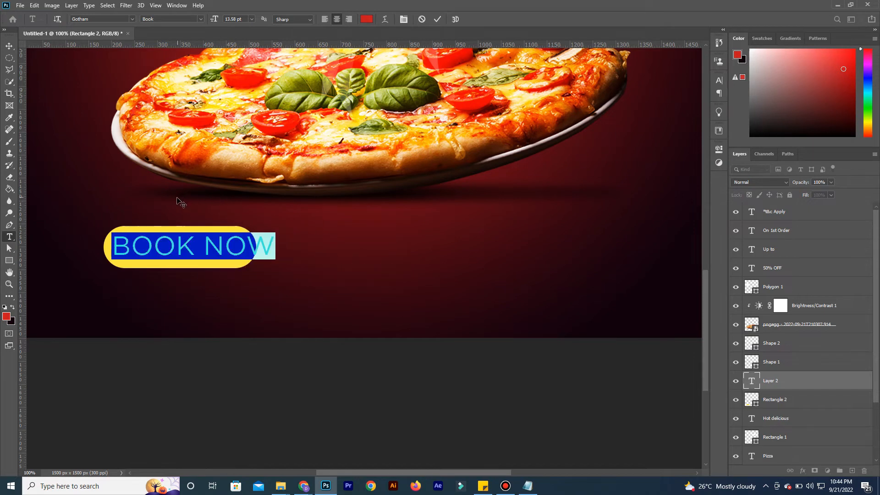
# Color the BOOK NOW text dark maroon and set its size to 10 pt
pyautogui.click(365, 21)
pyautogui.click(265, 319)
pyautogui.click(521, 108)
pyautogui.moveTo(241, 19); pyautogui.dragTo(220, 18)
pyautogui.write('10')
pyautogui.press('Return')
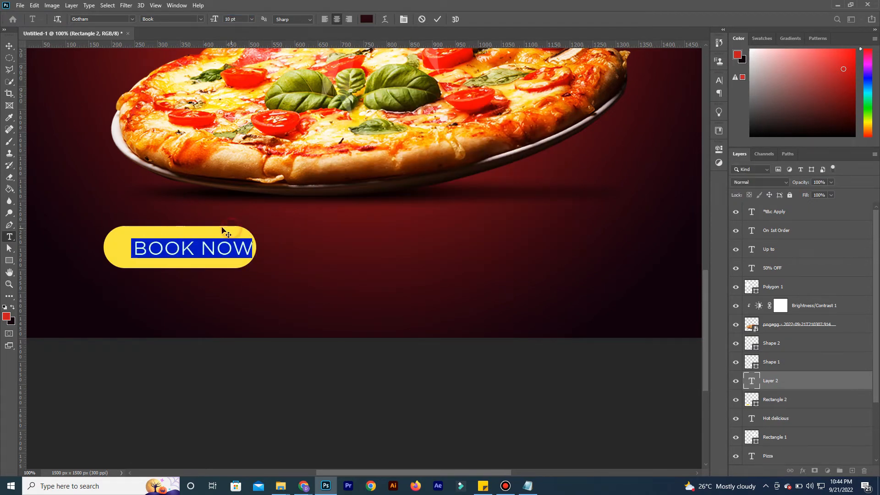
# Center the BOOK NOW text within the yellow button
pyautogui.moveTo(221, 228); pyautogui.dragTo(216, 228)
pyautogui.click(437, 18)
pyautogui.press('v')
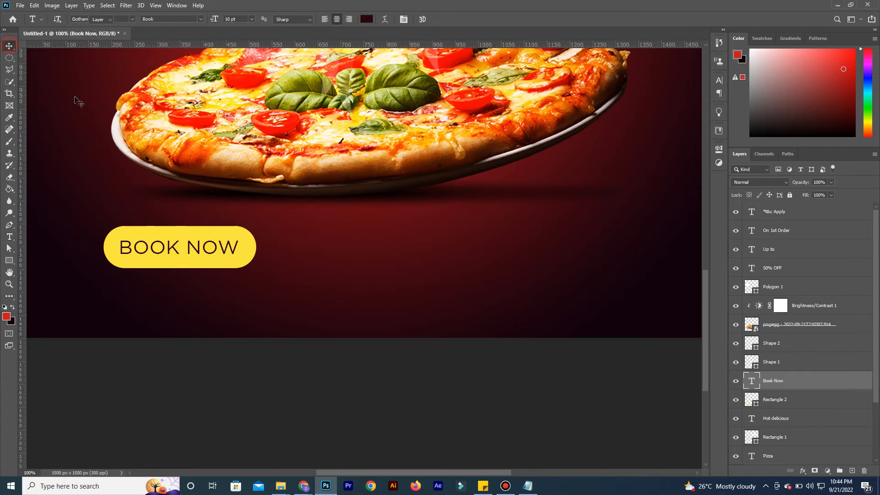
pyautogui.click(208, 19)
pyautogui.click(327, 223)
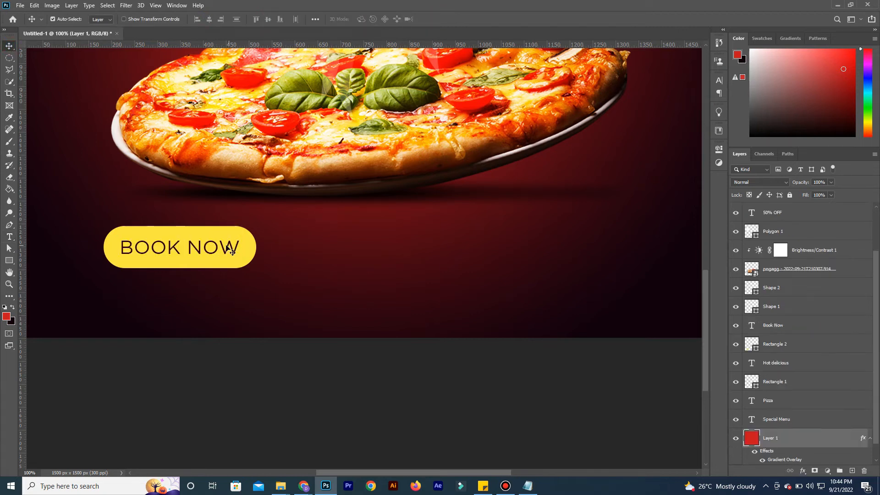
# Set the BOOK NOW text to Gotham Bold at 9 pt
pyautogui.click(218, 252)
pyautogui.click(718, 80)
pyautogui.click(701, 93)
pyautogui.click(685, 116)
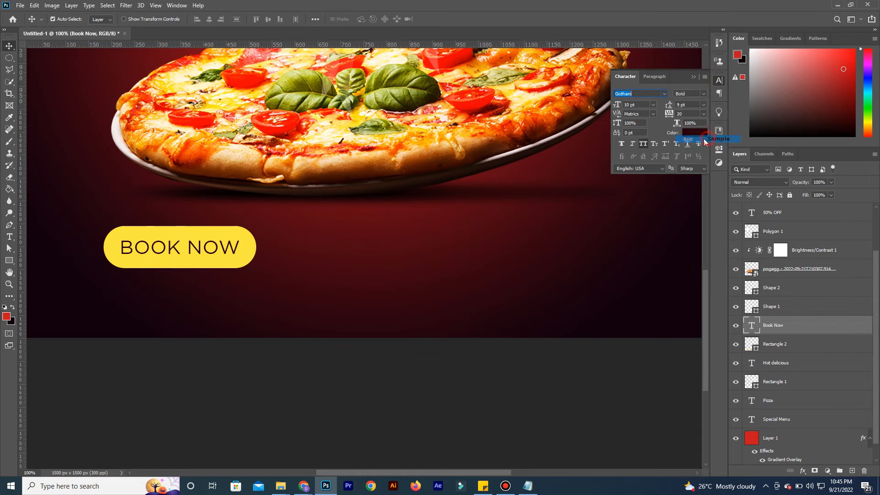
pyautogui.moveTo(617, 106); pyautogui.dragTo(614, 105)
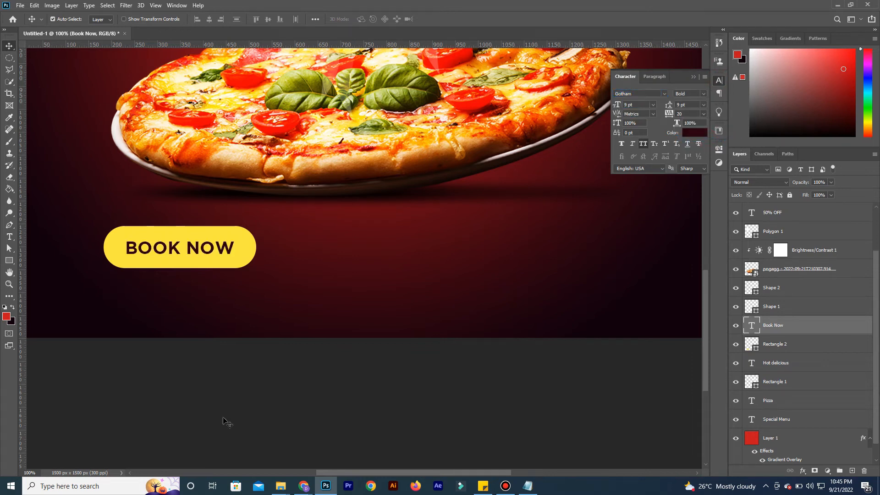
# Align the BOOK NOW text with its button, then scale both down together to an 8.25 pt text size and reposition them
pyautogui.keyDown('shift'); pyautogui.click(251, 259); pyautogui.keyUp('shift')
pyautogui.click(268, 20)
pyautogui.moveTo(262, 211); pyautogui.dragTo(252, 244)
pyautogui.click(33, 5)
pyautogui.click(75, 206)
pyautogui.moveTo(223, 271); pyautogui.dragTo(223, 276)
pyautogui.press('Return')
pyautogui.moveTo(210, 226); pyautogui.dragTo(225, 241)
pyautogui.moveTo(223, 283); pyautogui.dragTo(219, 296)
pyautogui.moveTo(273, 258); pyautogui.dragTo(266, 267)
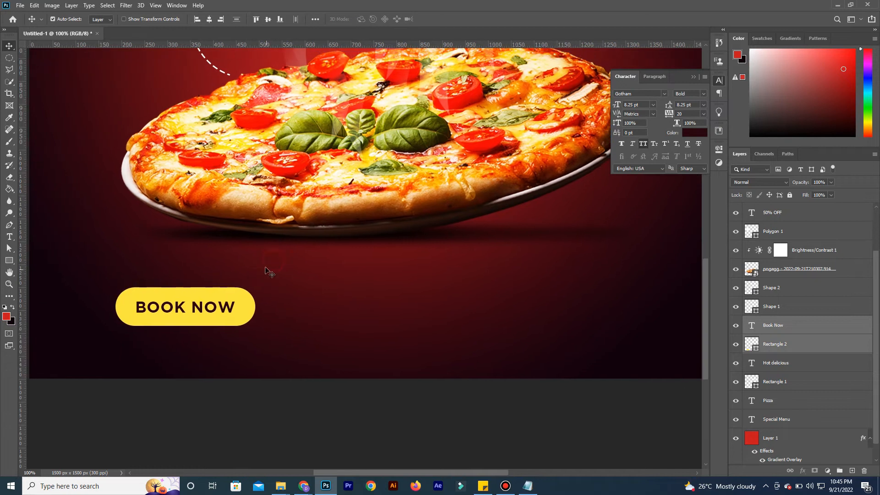
pyautogui.click(9, 225)
pyautogui.click(851, 470)
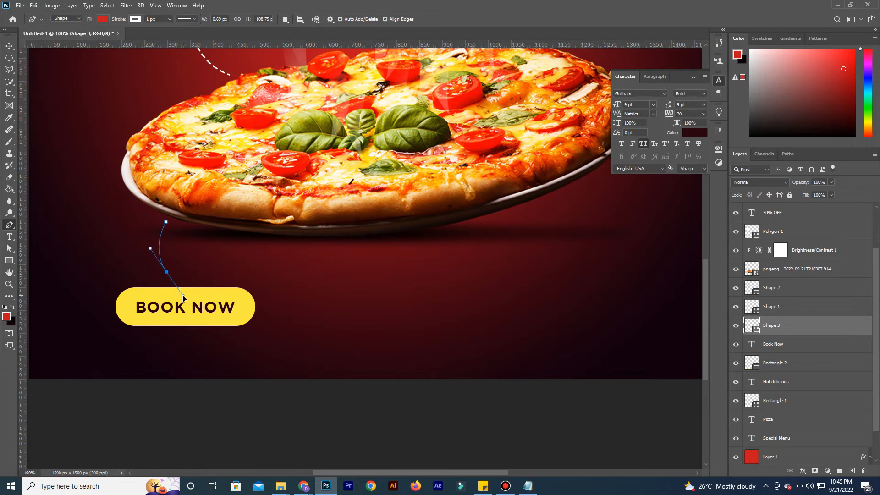
pyautogui.click(9, 46)
pyautogui.press('Delete')
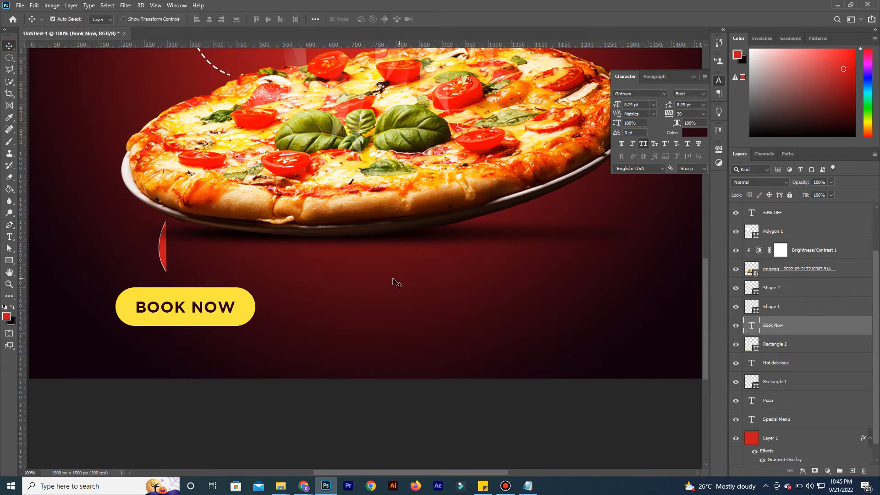
# Move the BOOK NOW text and its button together to the poster's lower-right area below the pizza
pyautogui.moveTo(269, 265); pyautogui.dragTo(564, 289)
pyautogui.click(255, 295)
pyautogui.keyDown('shift'); pyautogui.click(240, 294); pyautogui.keyUp('shift')
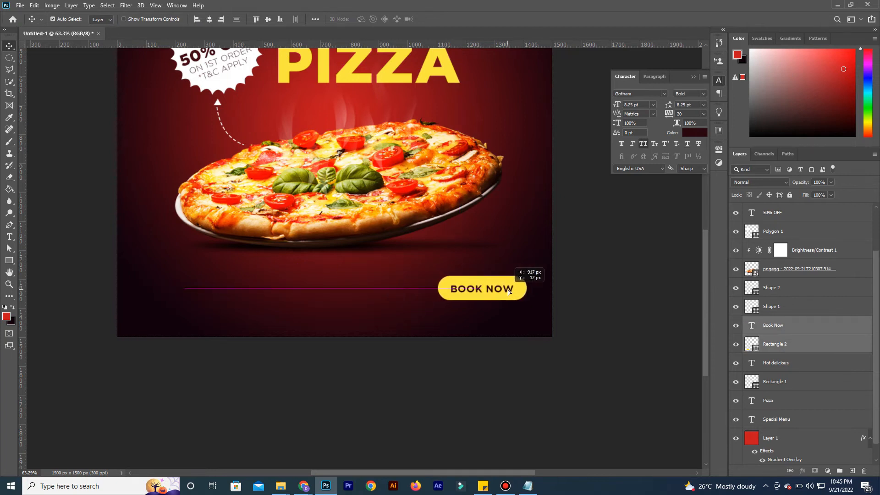
# Draw a curve from the pizza's lower-right edge to the BOOK NOW button, with no fill and a white 3 px dashed stroke
pyautogui.click(10, 225)
pyautogui.click(451, 223)
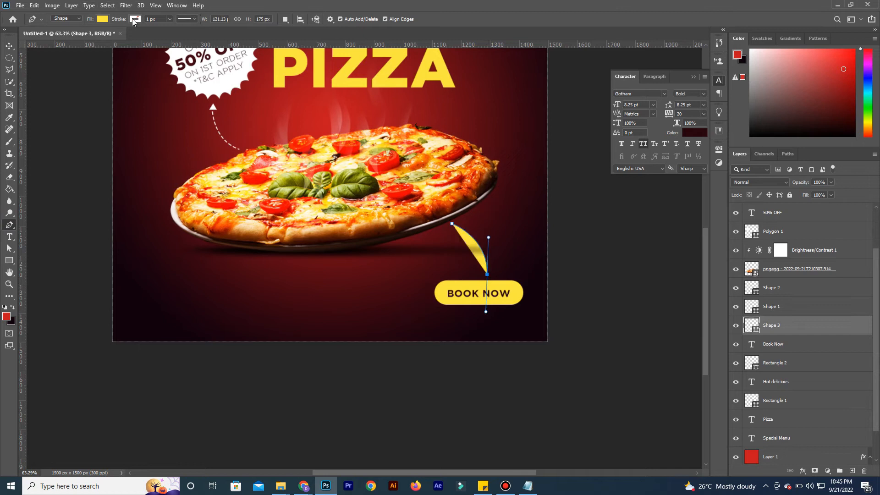
pyautogui.click(102, 19)
pyautogui.click(104, 20)
pyautogui.click(48, 36)
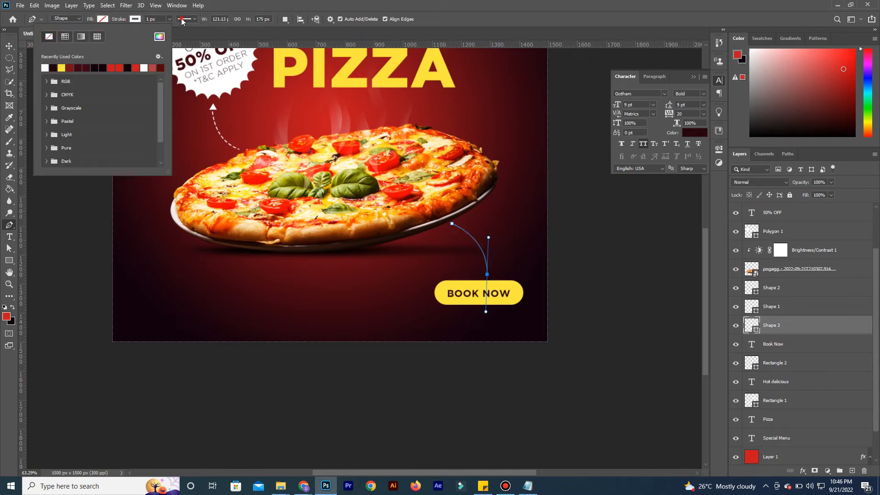
pyautogui.click(185, 19)
pyautogui.click(183, 51)
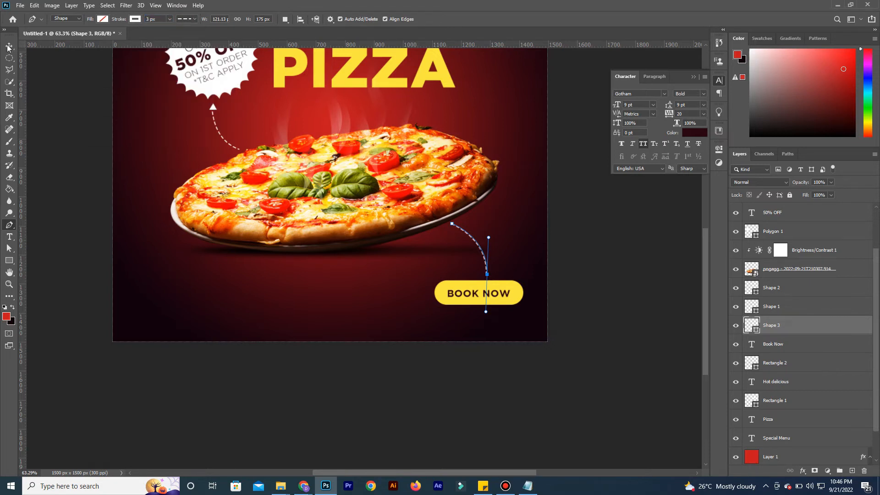
# Draw a downward triangular arrowhead about 24 × 28 px at the dashed curve's lower end and fill it with white
pyautogui.click(9, 47)
pyautogui.scroll(5, 504, 257)
pyautogui.click(9, 226)
pyautogui.click(852, 470)
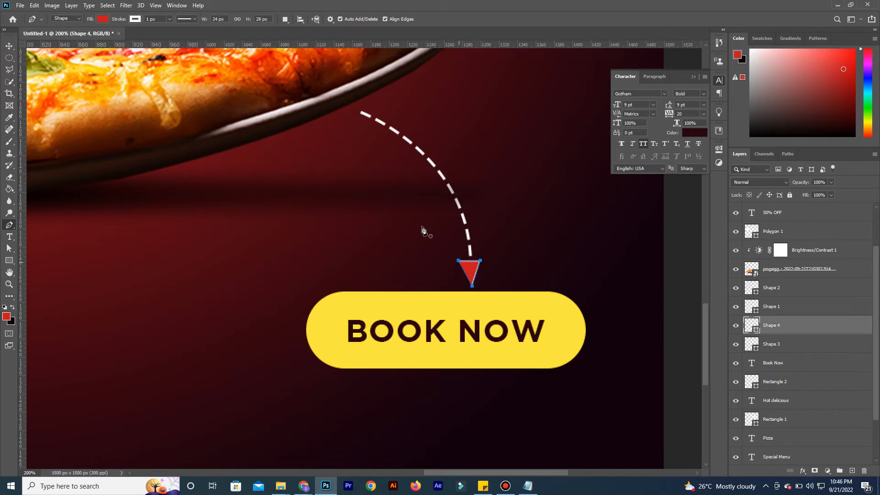
pyautogui.click(102, 19)
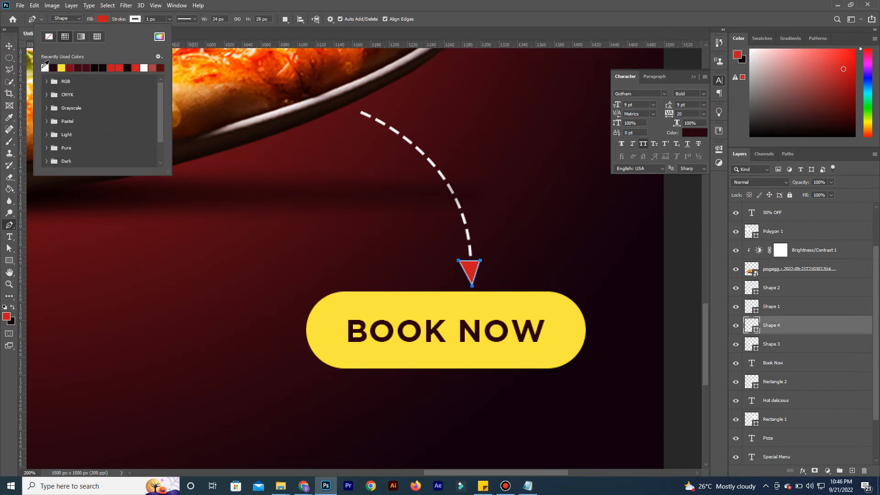
pyautogui.click(10, 45)
# Adjust the arrowhead's tip point above the BOOK NOW button to shorten and straighten the triangle
pyautogui.press('a')
pyautogui.click(474, 286)
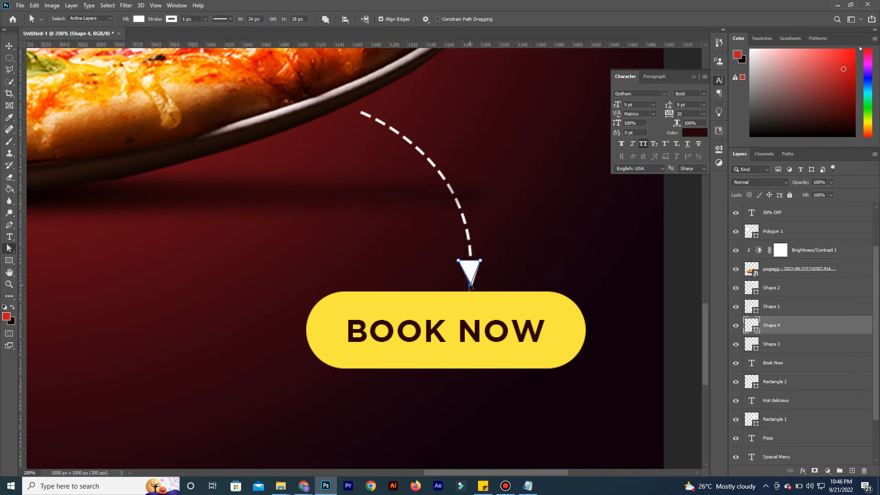
pyautogui.click(9, 46)
pyautogui.click(465, 224)
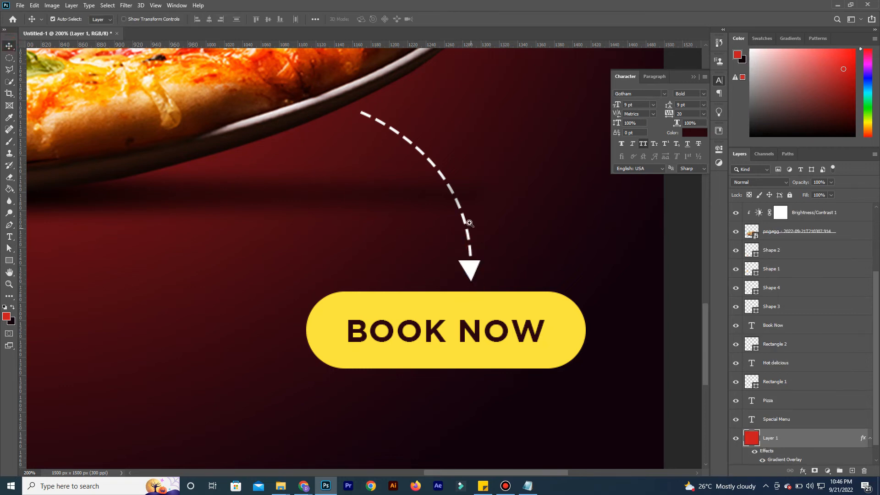
pyautogui.hotkey('ctrl', 'space')
pyautogui.moveTo(465, 223); pyautogui.dragTo(414, 263)
pyautogui.hotkey('ctrl', '0')
pyautogui.press('z')
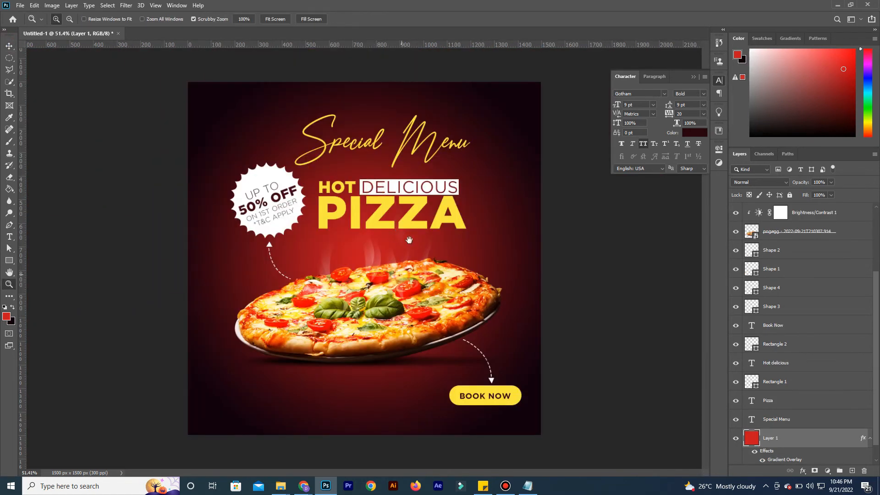
pyautogui.hotkey('ctrl', '0')
# Switch to File Explorer and select the Facebook, Instagram and world-wide-web icon images in the Downloads folder
pyautogui.click(280, 486)
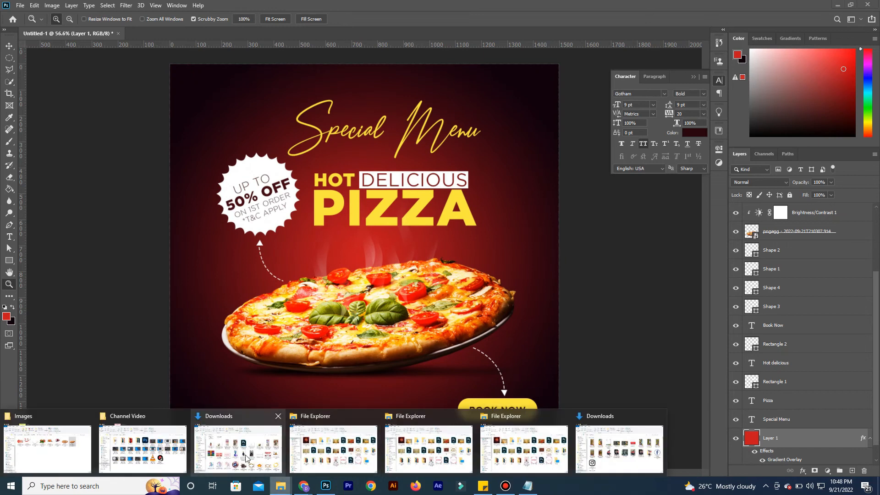
pyautogui.click(245, 455)
pyautogui.scroll(15, 439, 272)
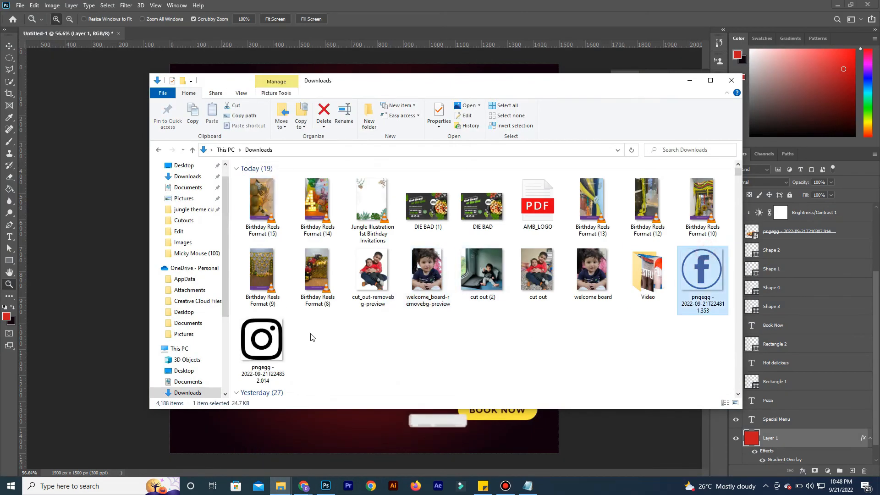
pyautogui.scroll(-10, 311, 338)
pyautogui.keyDown('ctrl'); pyautogui.click(363, 349); pyautogui.keyUp('ctrl')
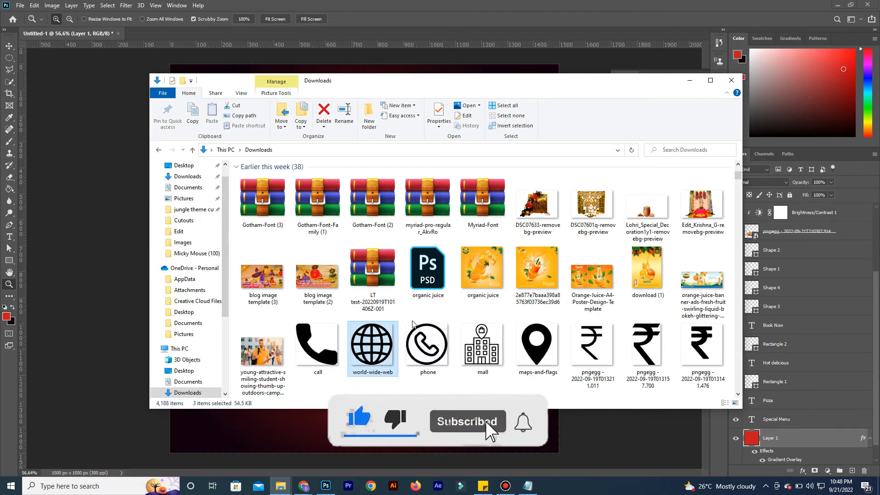
pyautogui.scroll(-3, 517, 256)
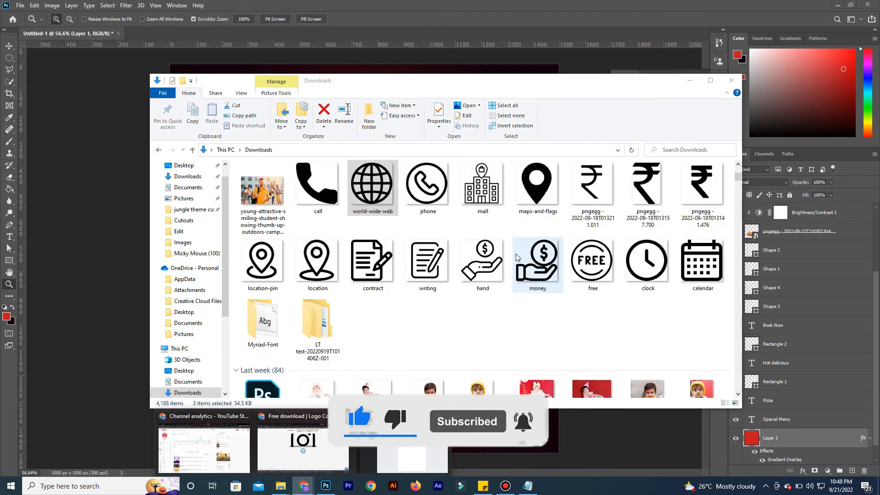
pyautogui.moveTo(273, 187); pyautogui.dragTo(429, 231)
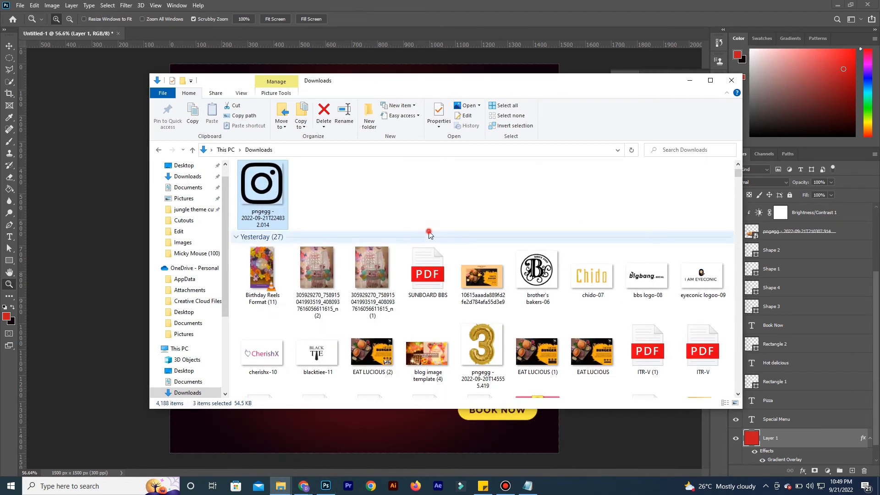
pyautogui.click(429, 232)
# Reselect the Instagram, Facebook and world-wide-web icons and place all three into the Photoshop poster
pyautogui.click(272, 187)
pyautogui.scroll(3, 434, 226)
pyautogui.keyDown('ctrl'); pyautogui.click(721, 269); pyautogui.keyUp('ctrl')
pyautogui.scroll(-5, 645, 314)
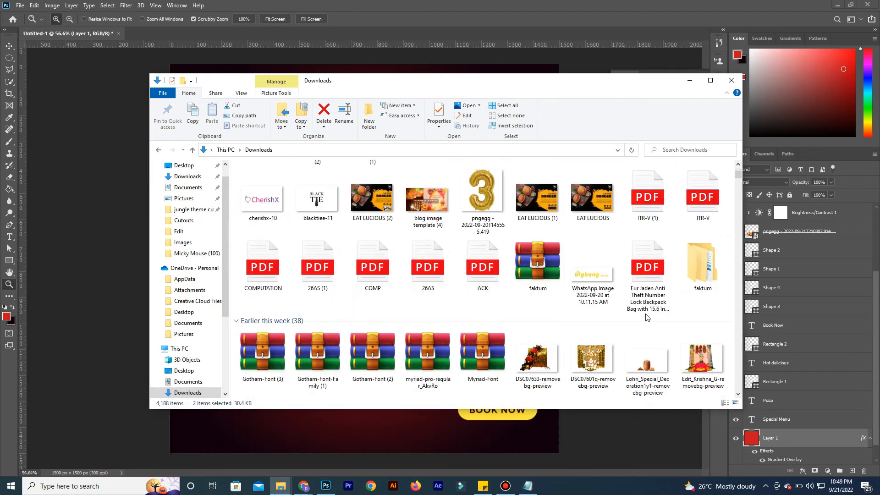
pyautogui.scroll(-3, 646, 317)
pyautogui.moveTo(90, 390); pyautogui.dragTo(87, 389)
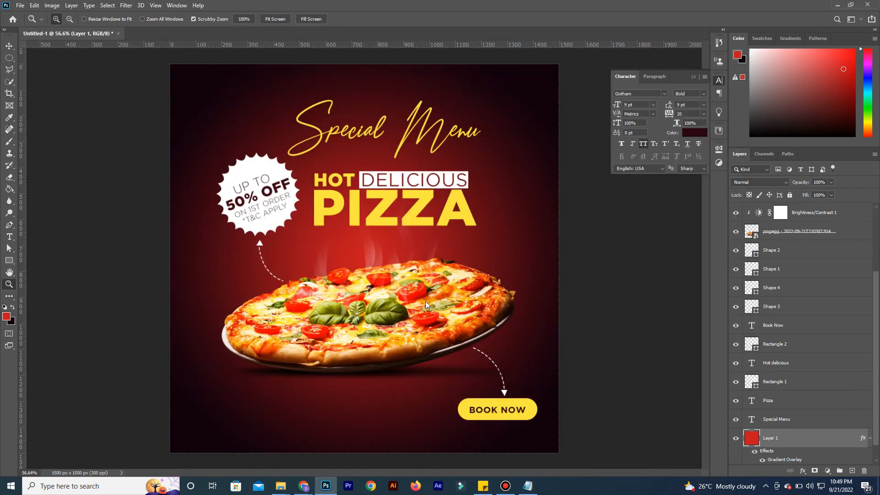
pyautogui.press('Return')
pyautogui.press('Return')
pyautogui.press('Return')
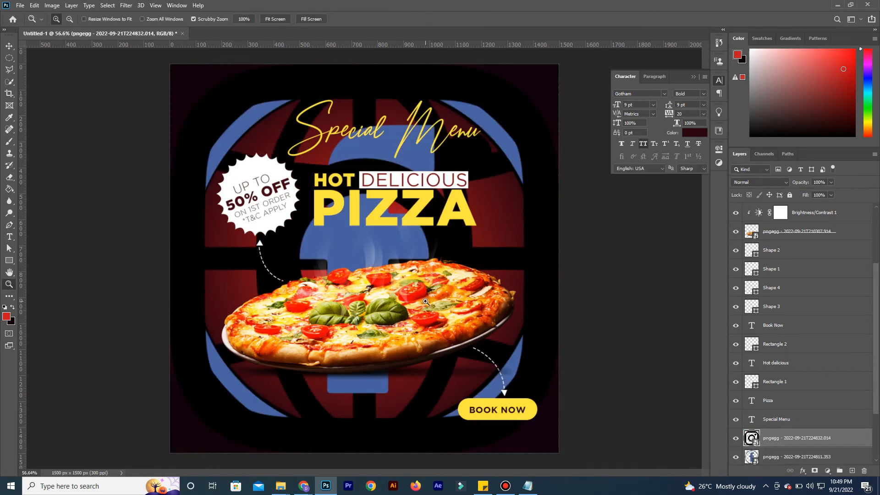
# Scale the three placed icons down together to a small size in the poster's lower-left corner
pyautogui.scroll(-3, 779, 337)
pyautogui.keyDown('shift'); pyautogui.click(779, 418); pyautogui.keyUp('shift')
pyautogui.click(36, 6)
pyautogui.click(54, 206)
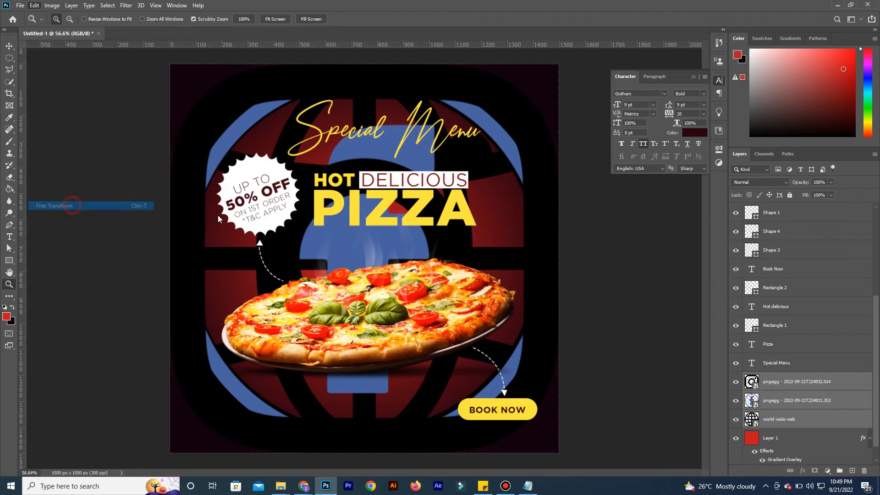
pyautogui.moveTo(561, 75); pyautogui.dragTo(320, 261)
pyautogui.press('z')
pyautogui.hotkey('ctrl', '+')
pyautogui.hotkey('ctrl', '+')
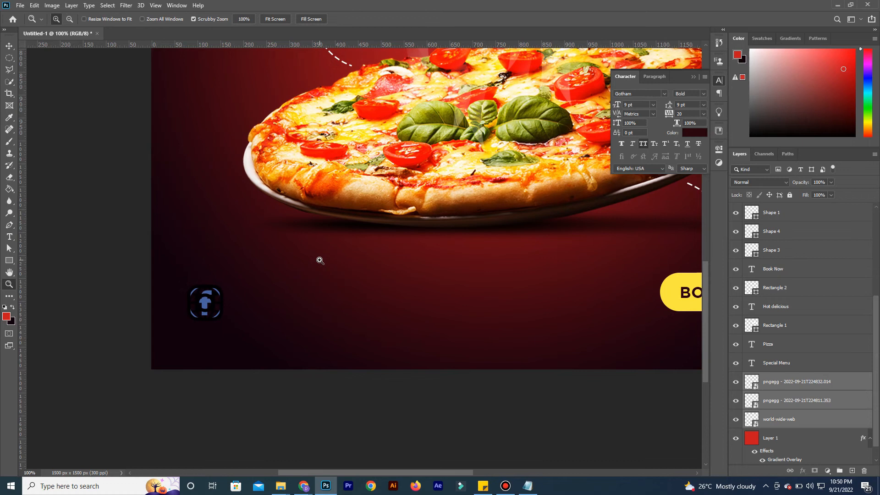
pyautogui.moveTo(319, 271); pyautogui.dragTo(316, 337)
pyautogui.moveTo(254, 329); pyautogui.dragTo(240, 319)
# Apply a white Color Overlay at 100% opacity to the world-wide-web icon layer
pyautogui.press('v')
pyautogui.click(799, 412)
pyautogui.rightClick(798, 418)
pyautogui.click(811, 437)
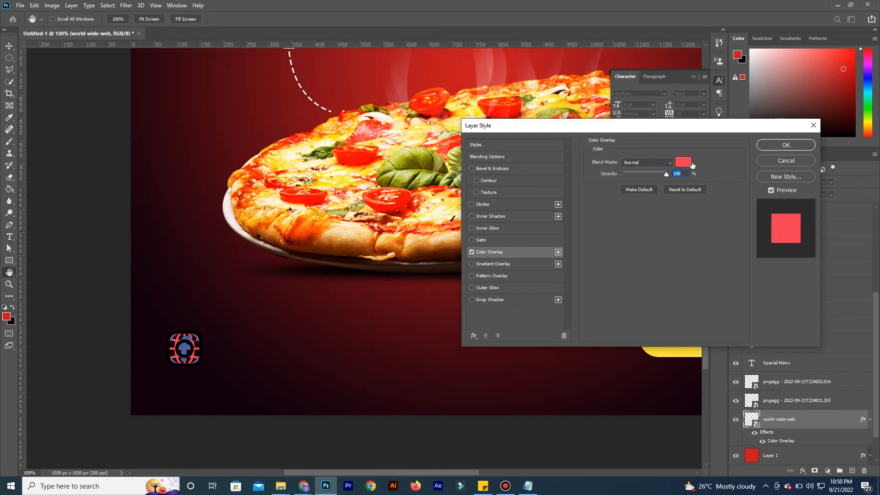
pyautogui.click(682, 162)
pyautogui.moveTo(370, 135); pyautogui.dragTo(320, 112)
pyautogui.click(523, 107)
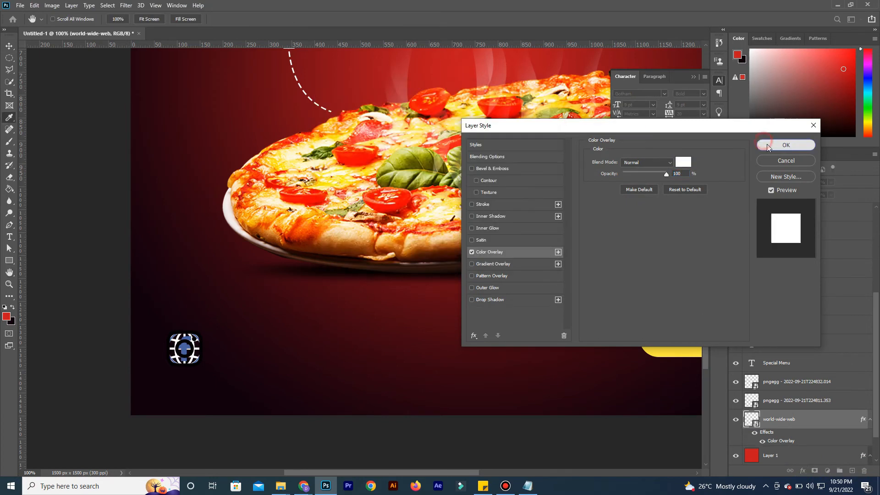
pyautogui.click(786, 144)
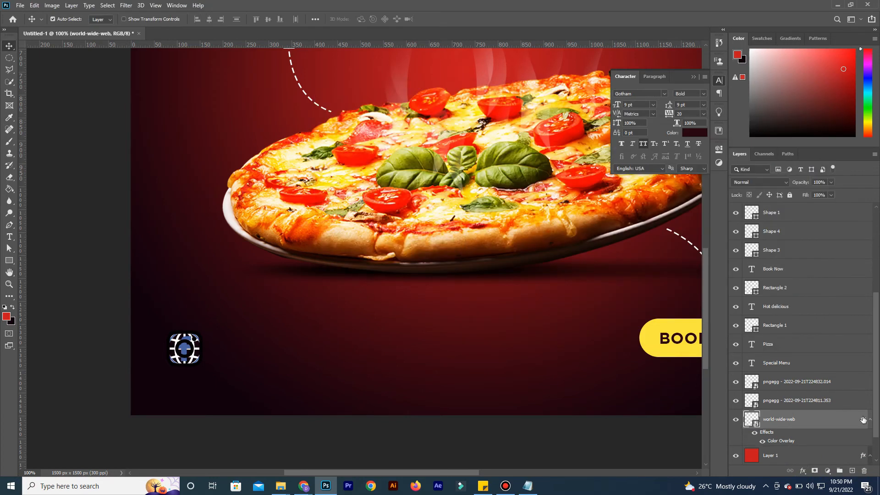
# Copy the globe icon's layer style and paste it onto the Facebook and Instagram icon layers
pyautogui.rightClick(830, 420)
pyautogui.click(779, 270)
pyautogui.click(782, 401)
pyautogui.keyDown('ctrl'); pyautogui.click(779, 381); pyautogui.keyUp('ctrl')
pyautogui.rightClick(795, 381)
pyautogui.click(687, 338)
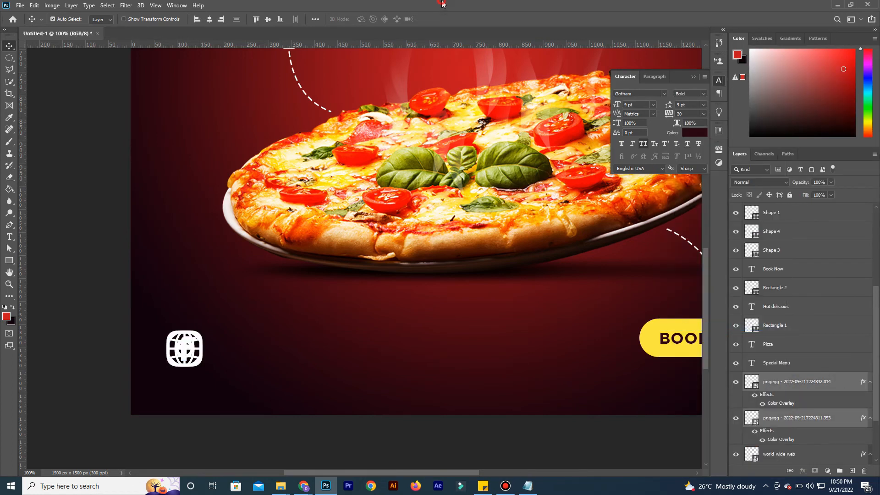
# Move the Instagram icon horizontally to the right, away from the other two stacked icons
pyautogui.click(775, 381)
pyautogui.click(34, 5)
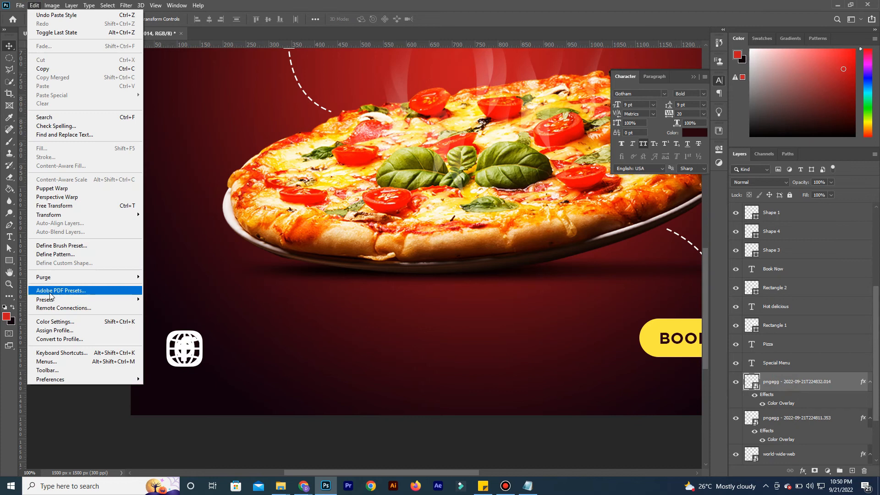
pyautogui.click(227, 389)
pyautogui.hotkey('ctrl', 't')
pyautogui.moveTo(206, 351); pyautogui.dragTo(353, 351)
pyautogui.press('Return')
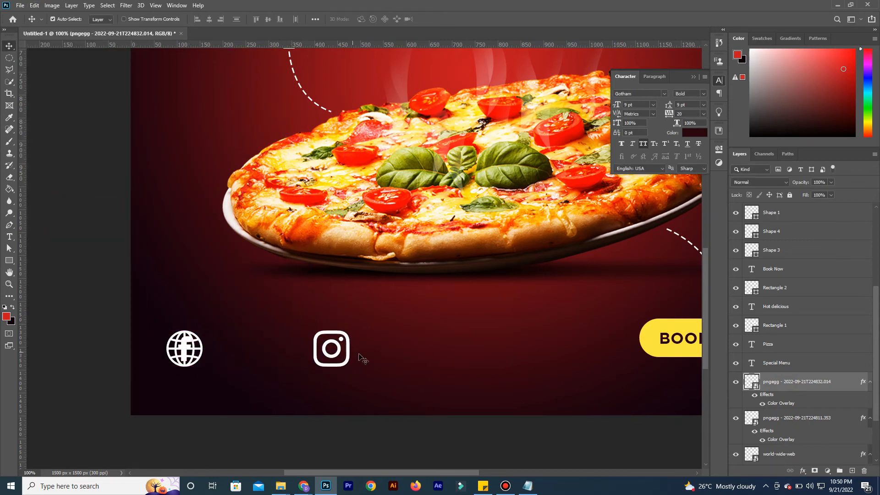
# Distribute the three icons evenly in a row and scale them down together in the poster's lower-left corner
pyautogui.scroll(-2, 367, 353)
pyautogui.hscroll(1, 367, 352)
pyautogui.scroll(-3, 799, 390)
pyautogui.keyDown('shift'); pyautogui.click(789, 385); pyautogui.keyUp('shift')
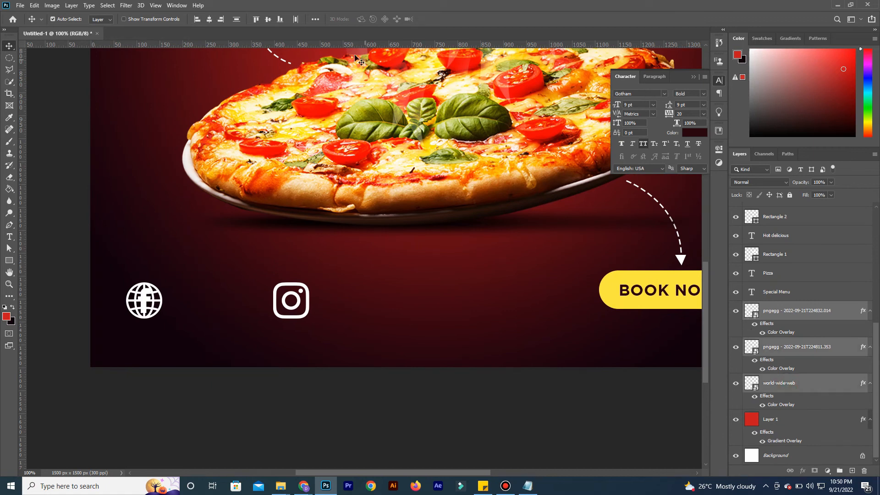
pyautogui.click(296, 19)
pyautogui.click(35, 6)
pyautogui.click(59, 206)
pyautogui.moveTo(310, 282); pyautogui.dragTo(231, 335)
pyautogui.click(13, 47)
pyautogui.moveTo(362, 266); pyautogui.dragTo(356, 302)
# Add the text "CONTACT" above the social icons and color it white
pyautogui.click(10, 247)
pyautogui.click(10, 236)
pyautogui.click(164, 286)
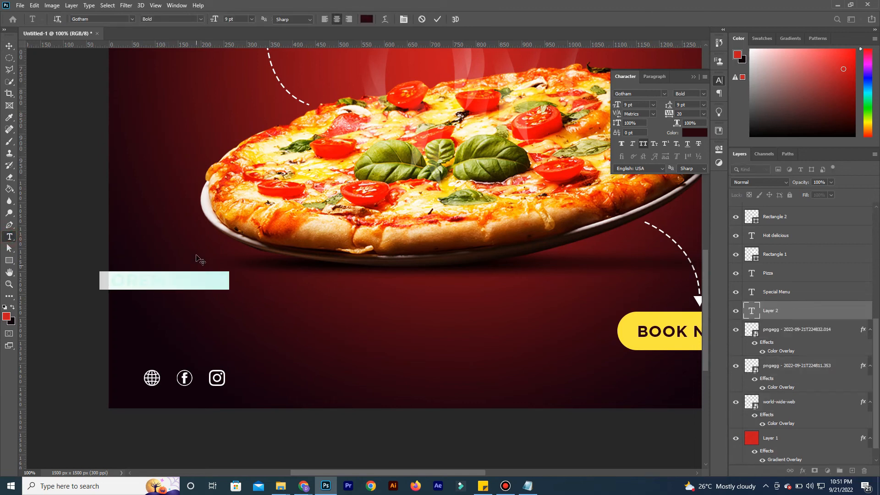
pyautogui.hotkey('ctrl', 'v')
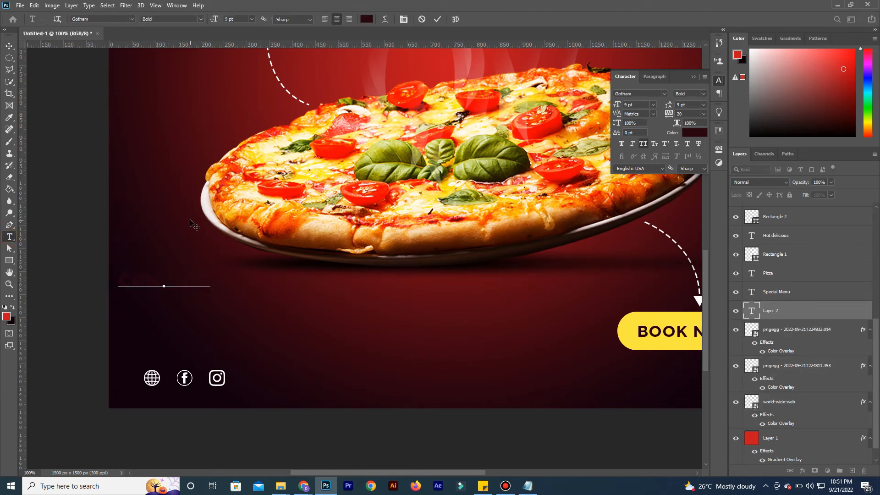
pyautogui.hotkey('ctrl', 'a')
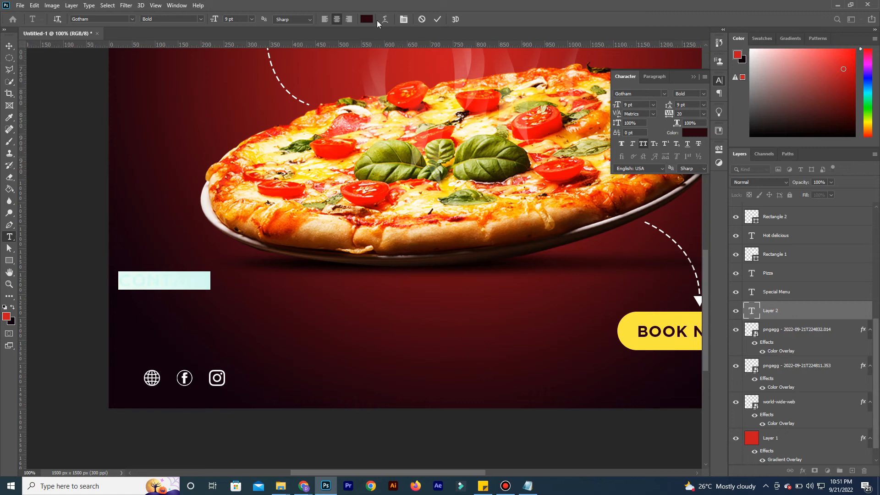
pyautogui.click(366, 19)
pyautogui.moveTo(353, 142); pyautogui.dragTo(310, 100)
pyautogui.click(504, 108)
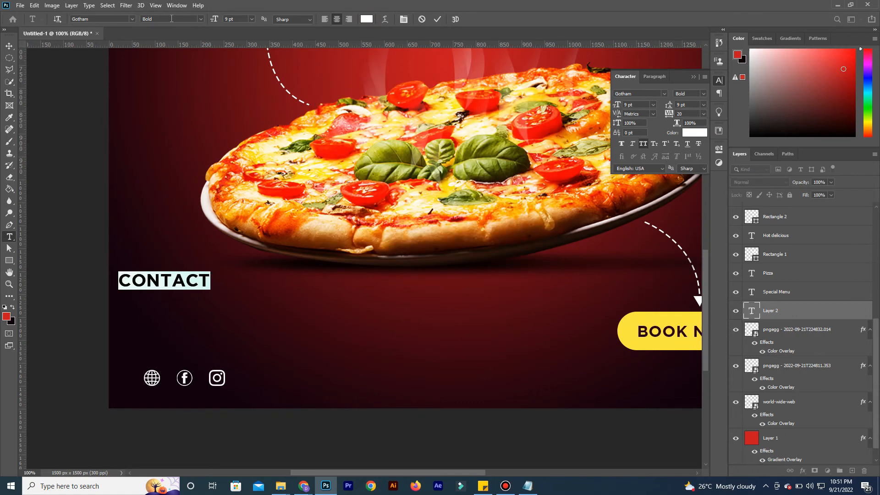
# Set the CONTACT text to Gotham Book at 7.01 pt and position it above the social icons, near the pizza's lower-left edge
pyautogui.click(704, 93)
pyautogui.click(687, 103)
pyautogui.moveTo(212, 19); pyautogui.dragTo(209, 23)
pyautogui.moveTo(172, 224); pyautogui.dragTo(173, 205)
pyautogui.click(9, 45)
pyautogui.moveTo(156, 267); pyautogui.dragTo(170, 267)
# Duplicate the CONTACT text just below itself and replace the copy with two phone numbers on separate lines
pyautogui.moveTo(832, 306); pyautogui.dragTo(851, 470)
pyautogui.moveTo(178, 264); pyautogui.dragTo(178, 281)
pyautogui.doubleClick(178, 281)
pyautogui.click(179, 281)
pyautogui.write('962573XXXX ')
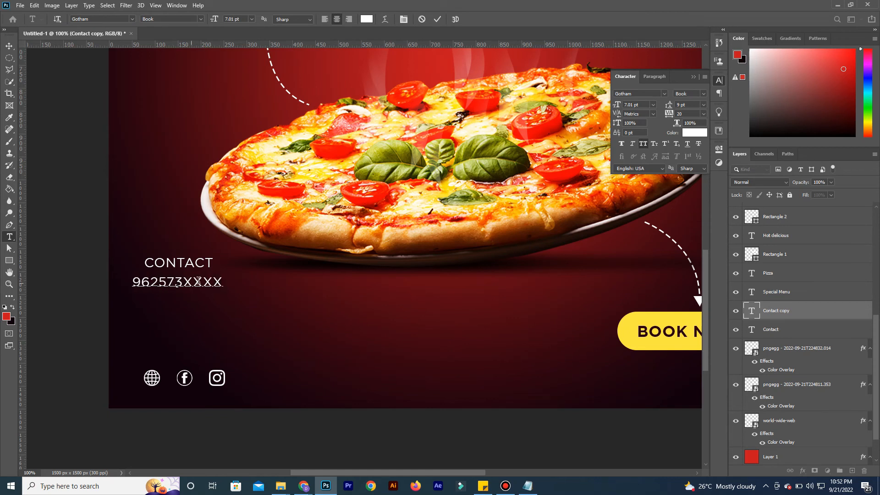
pyautogui.write('852575XXXX')
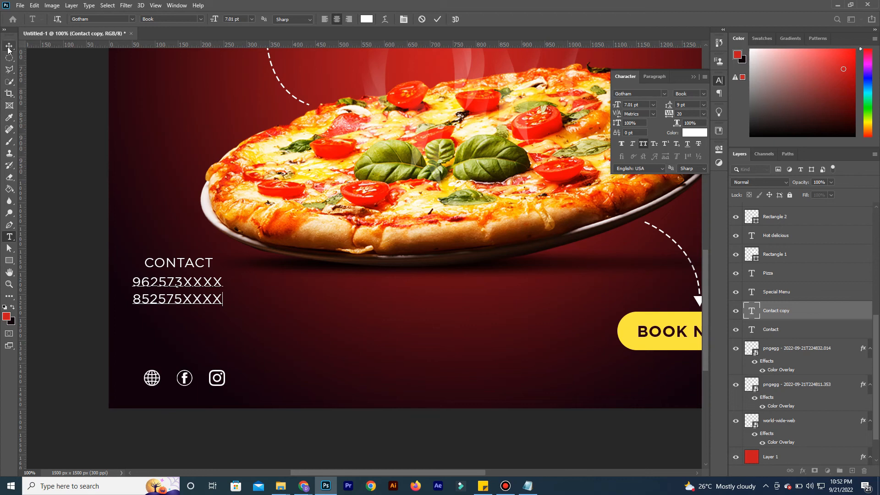
# Change both phone number lines to Gotham Black and clean up the line break between them
pyautogui.moveTo(133, 281); pyautogui.dragTo(248, 312)
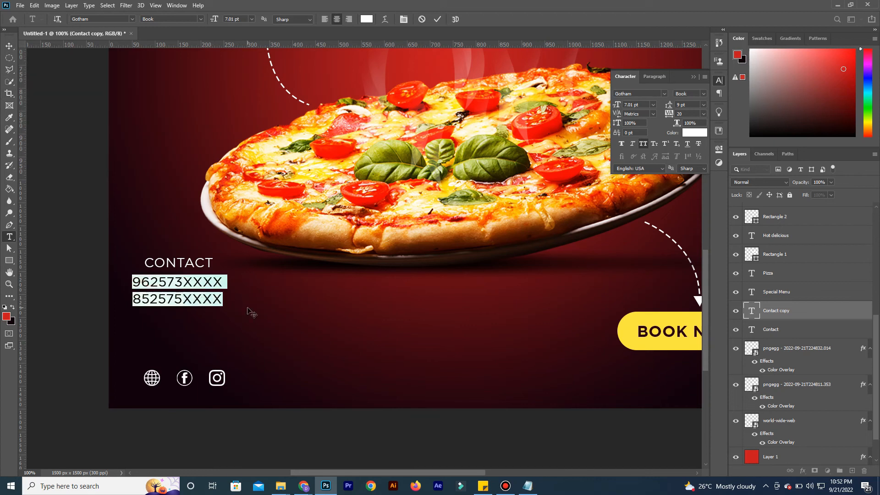
pyautogui.click(637, 94)
pyautogui.click(770, 182)
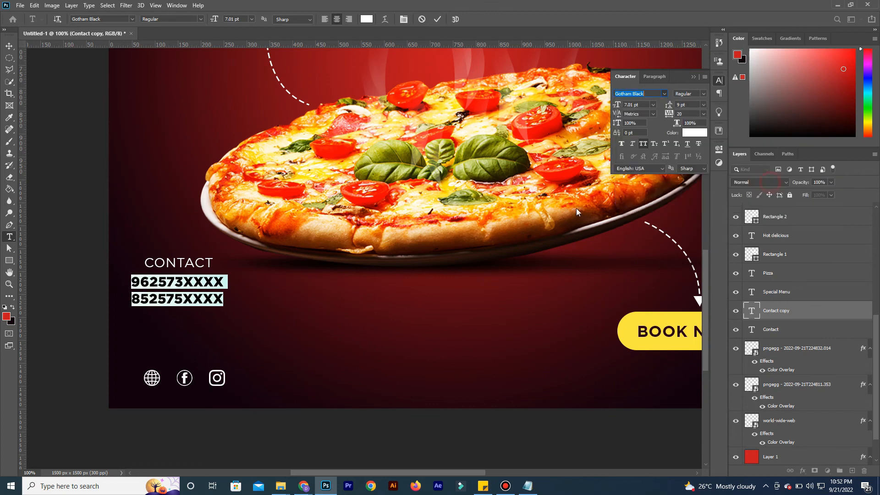
pyautogui.click(229, 283)
pyautogui.press('Delete')
pyautogui.press('Return')
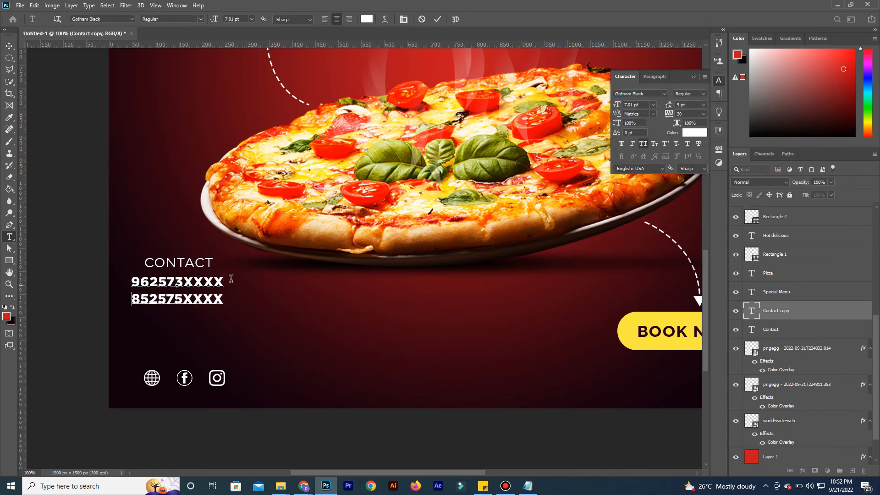
# Set the phone number text to 20 pt with 18 pt leading
pyautogui.hotkey('ctrl', 'a')
pyautogui.moveTo(617, 108); pyautogui.dragTo(592, 120)
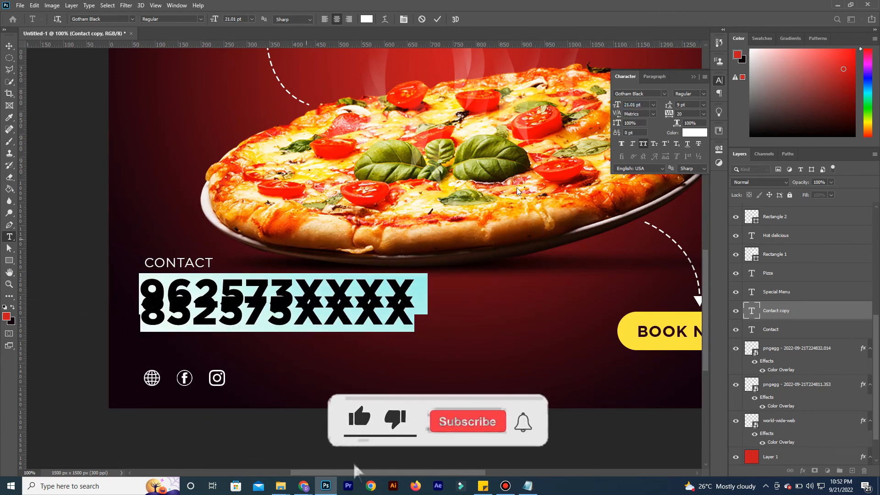
pyautogui.moveTo(668, 105); pyautogui.dragTo(655, 108)
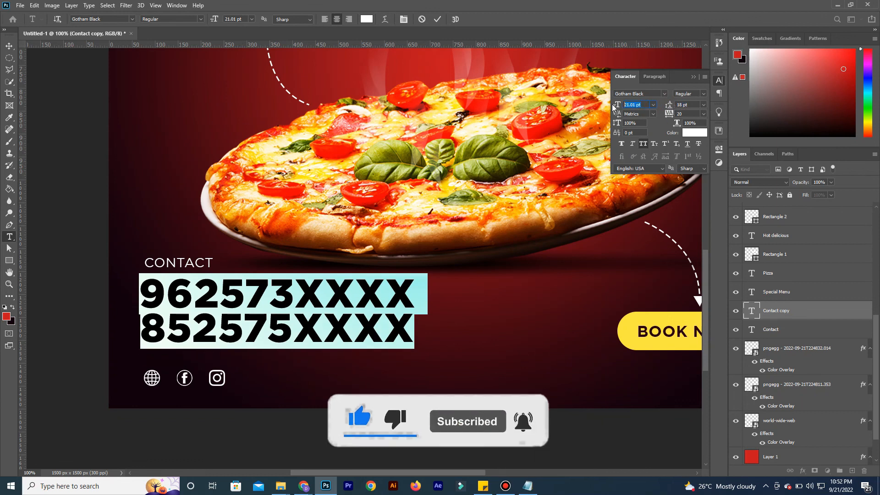
pyautogui.write('20')
pyautogui.press('Return')
# Align the phone numbers and the CONTACT label at the poster's left margin, above the social icons
pyautogui.click(9, 46)
pyautogui.click(258, 289)
pyautogui.moveTo(258, 288); pyautogui.dragTo(255, 286)
pyautogui.moveTo(181, 269); pyautogui.dragTo(184, 273)
pyautogui.press('z')
pyautogui.moveTo(319, 281); pyautogui.dragTo(261, 300)
pyautogui.moveTo(359, 275); pyautogui.dragTo(372, 284)
pyautogui.press('v')
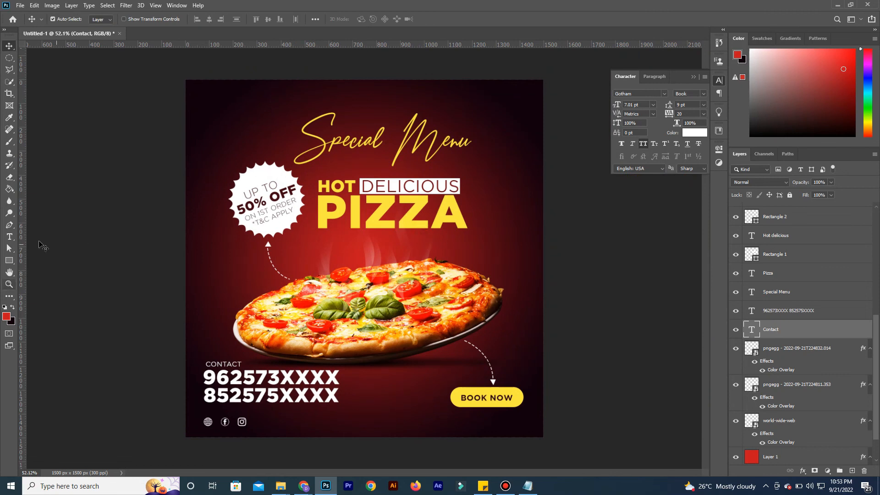
# Draw a 430 × 430 px circle over the poster's upper-left corner and fill it with white
pyautogui.rightClick(12, 265)
pyautogui.click(40, 271)
pyautogui.moveTo(168, 67); pyautogui.dragTo(271, 170)
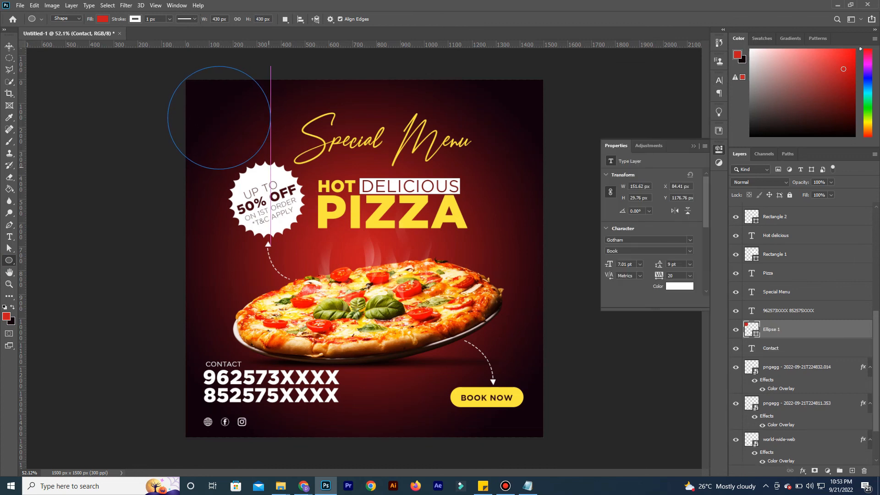
pyautogui.click(103, 18)
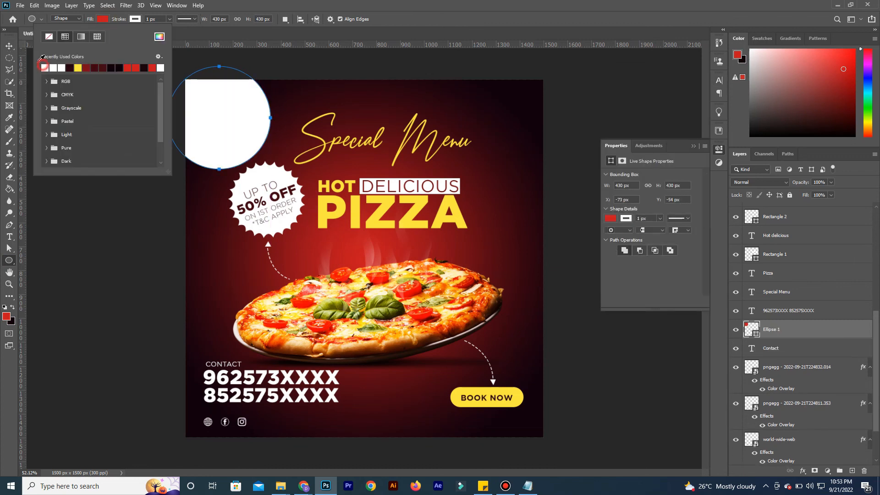
# Move the white circle partly off the poster's upper-left corner, to about X -150 px and Y -152 px
pyautogui.click(8, 46)
pyautogui.moveTo(237, 107)
pyautogui.mouseDown()
pyautogui.moveTo(218, 79)
pyautogui.moveTo(246, 107)
pyautogui.mouseUp()
pyautogui.click(288, 153)
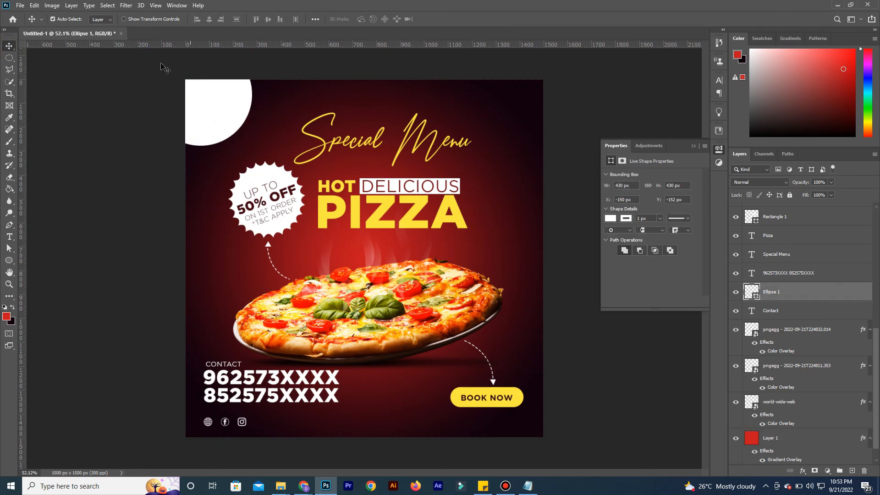
# Start saving the poster as a layered Photoshop file and choose its destination location
pyautogui.click(19, 6)
pyautogui.click(35, 108)
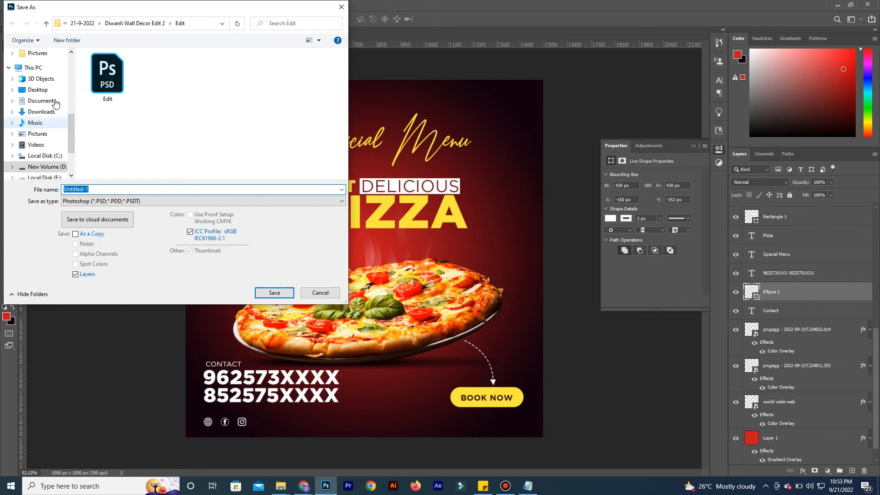
pyautogui.scroll(-2, 46, 110)
pyautogui.click(44, 130)
pyautogui.click(506, 485)
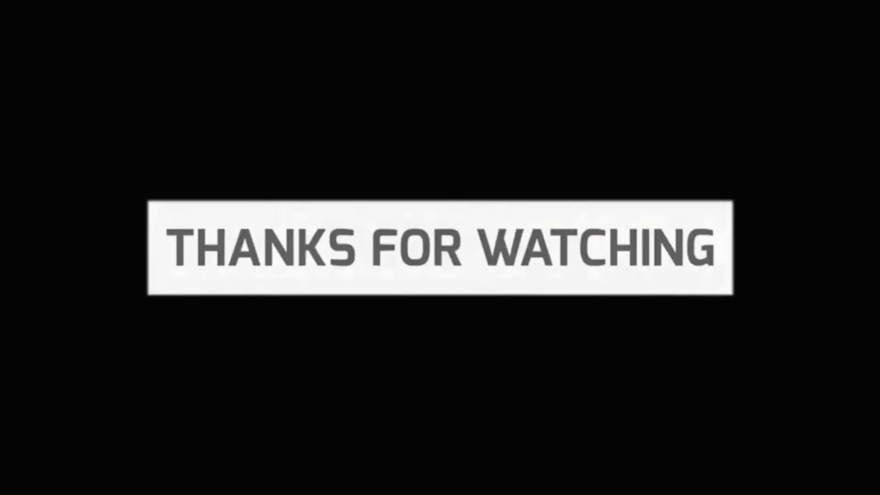